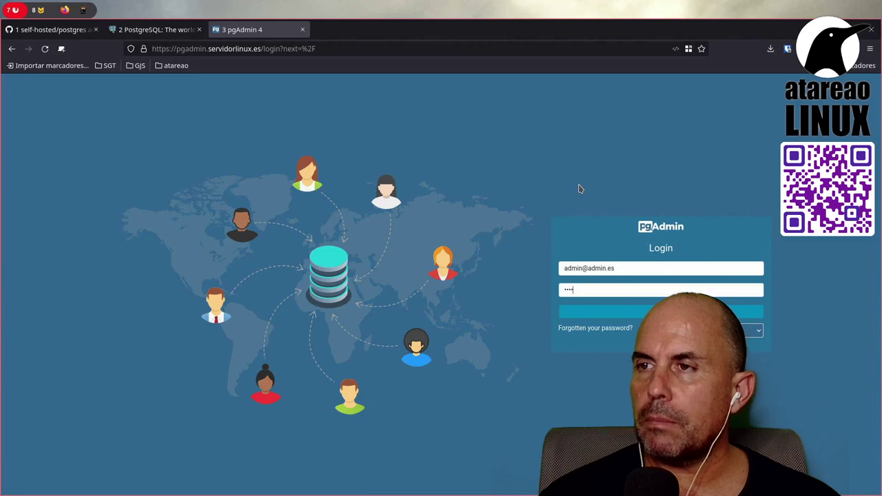
# Step: Log in to pgAdmin 4, dismiss the save-password bar, and glance at the user menu
pyautogui.click(641, 314)
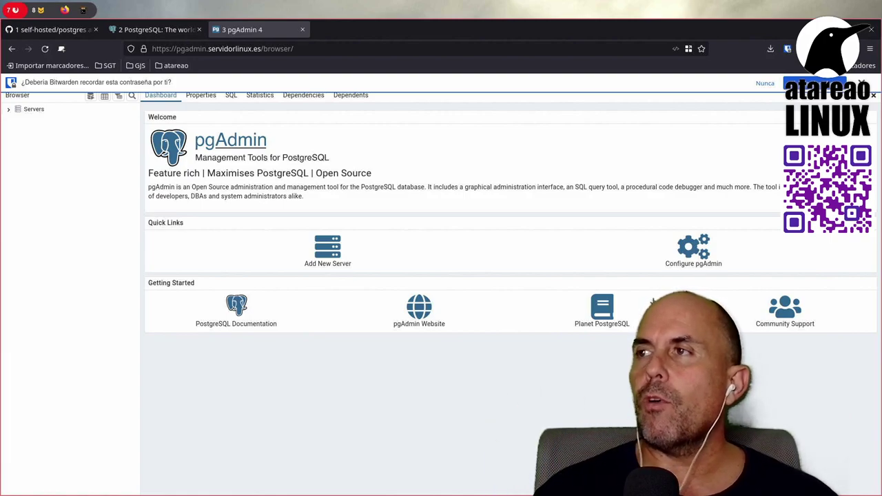
pyautogui.click(862, 83)
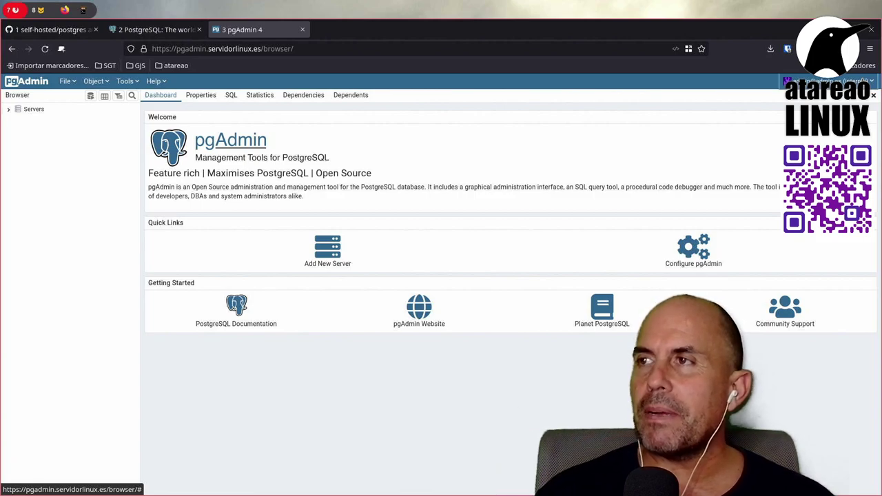
pyautogui.click(830, 82)
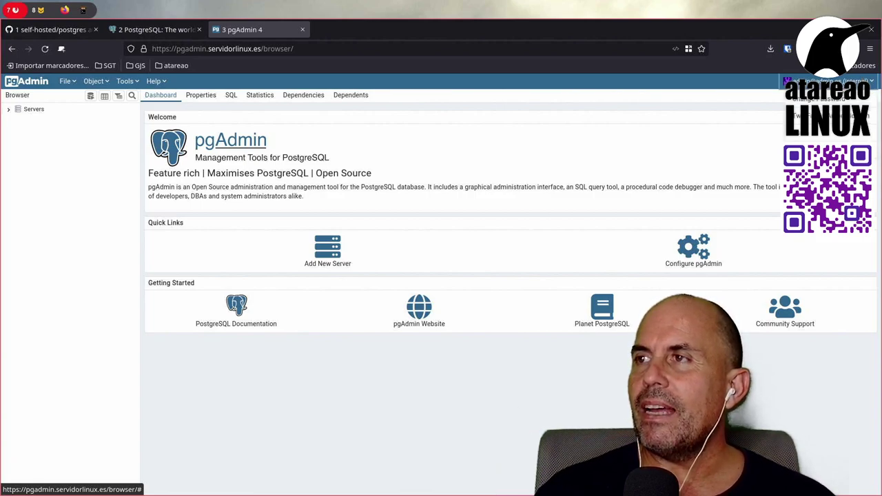
pyautogui.click(641, 124)
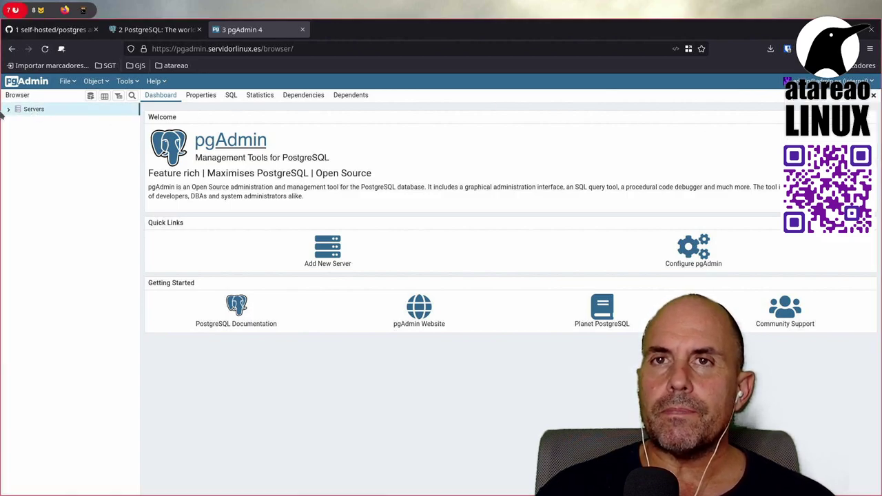
# Step: Start registering a new server from the Servers group
pyautogui.rightClick(58, 112)
pyautogui.moveTo(121, 124)
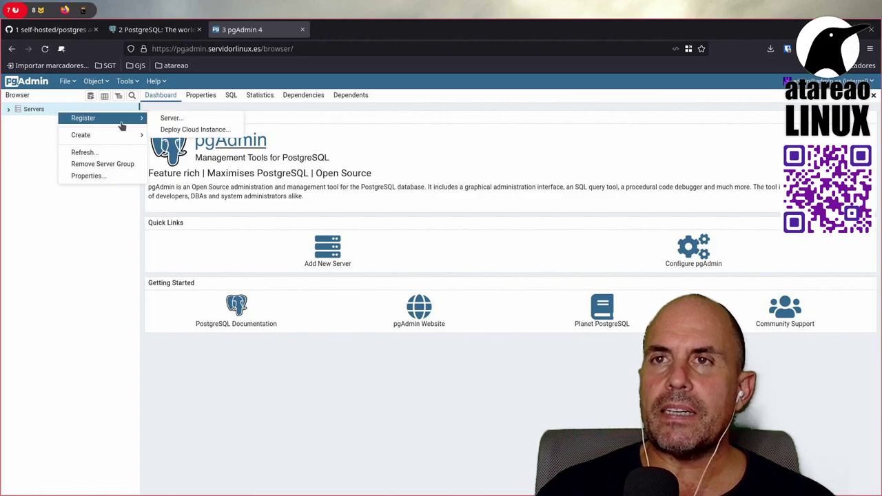
pyautogui.click(170, 118)
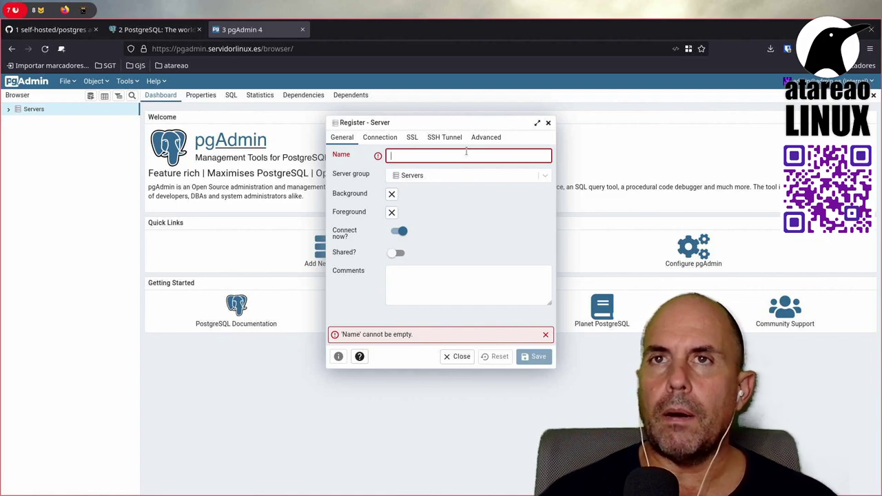
# Step: In the terminal, list files and print docker-compose.yml, selecting the postgres service name
pyautogui.press('super+8')
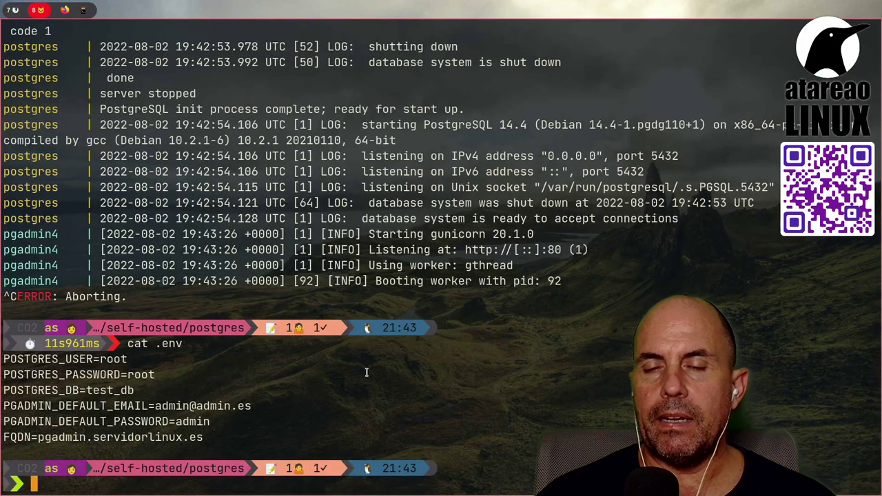
pyautogui.write('ls')
pyautogui.press('Return')
pyautogui.write('ca')
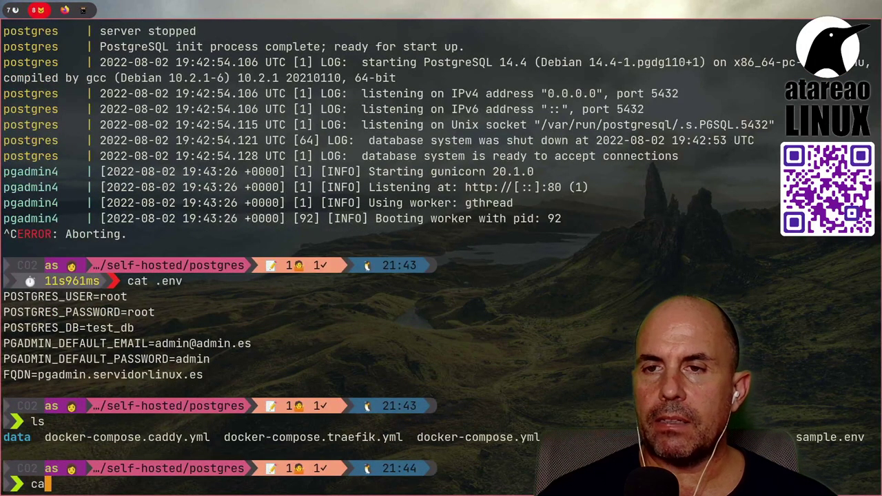
pyautogui.write('t do')
pyautogui.press('Tab')
pyautogui.write('y')
pyautogui.press('Tab')
pyautogui.press('Return')
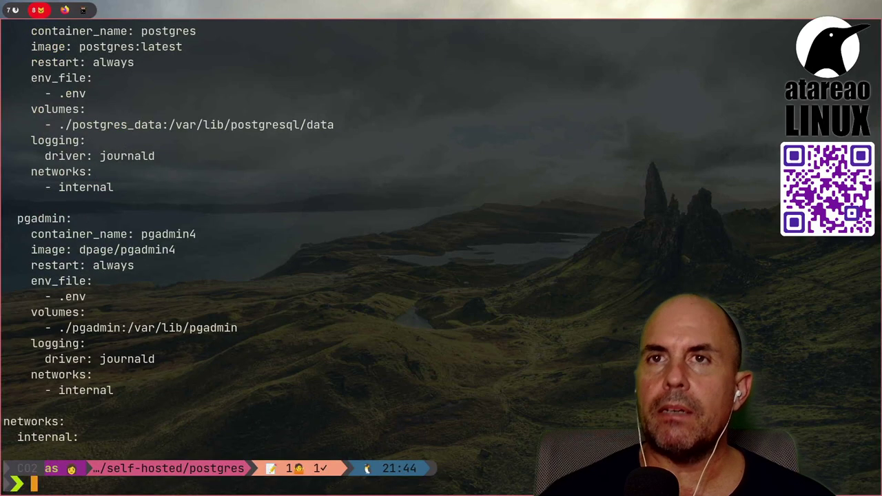
pyautogui.scroll(5, 407, 314)
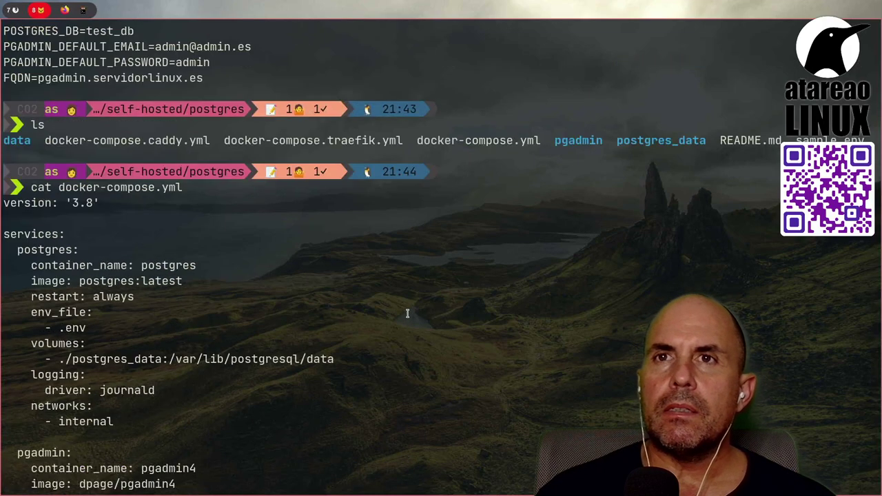
pyautogui.doubleClick(52, 248)
# Step: Enter the server name 'pos' and set the connection host to postgres, port 5432
pyautogui.click(72, 8)
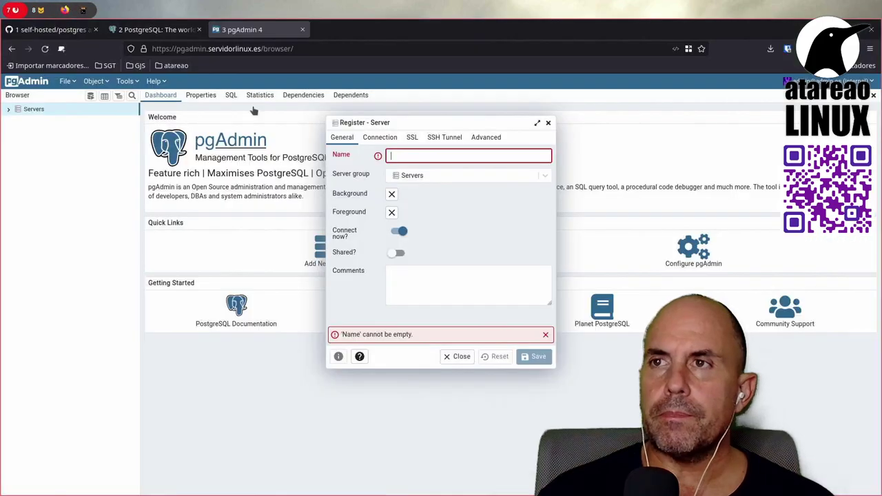
pyautogui.write('s')
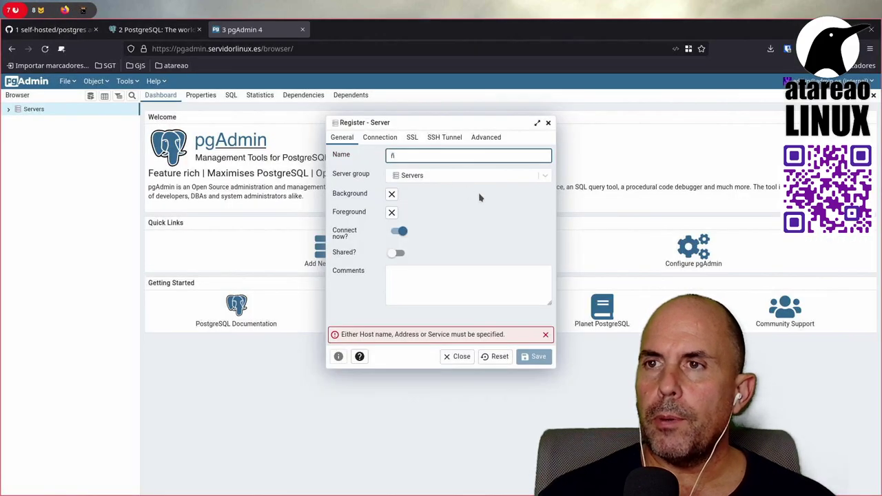
pyautogui.press('BackSpace')
pyautogui.write('posgres')
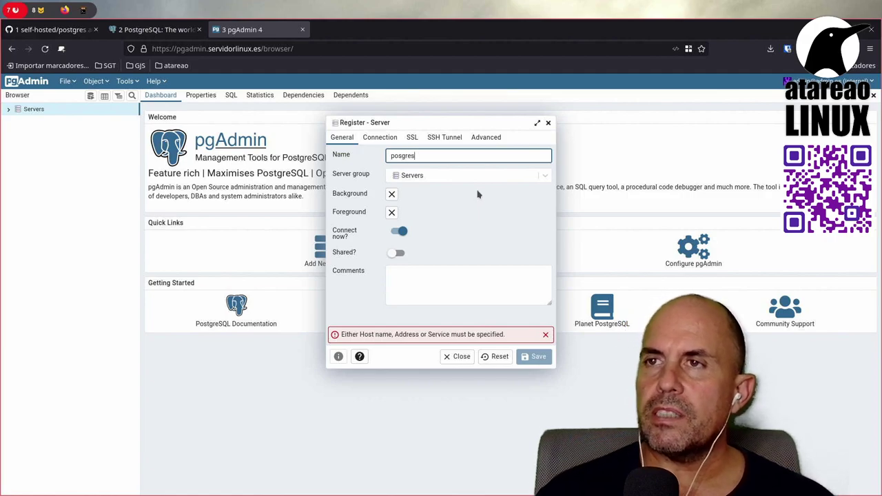
pyautogui.click(381, 138)
pyautogui.click(411, 157)
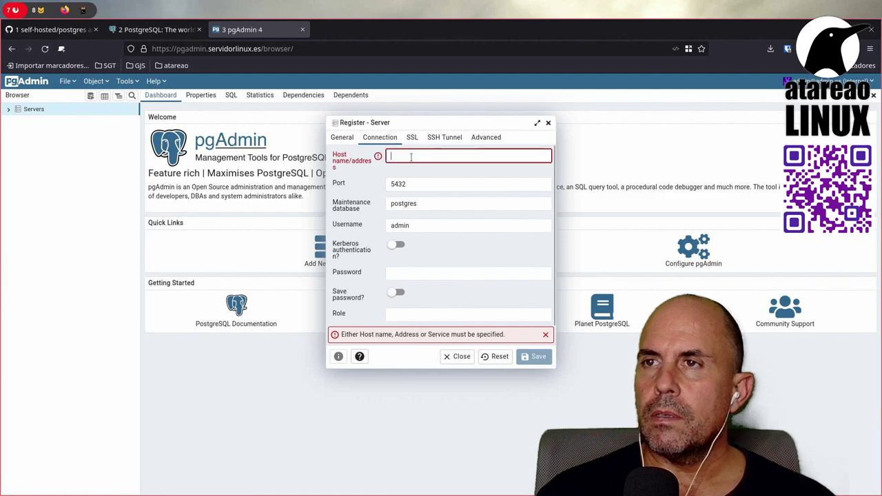
pyautogui.write('postgres')
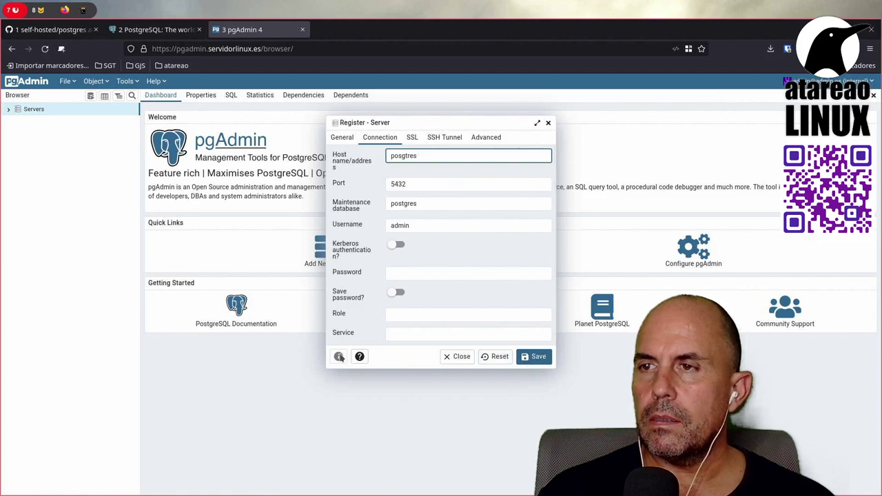
pyautogui.click(445, 187)
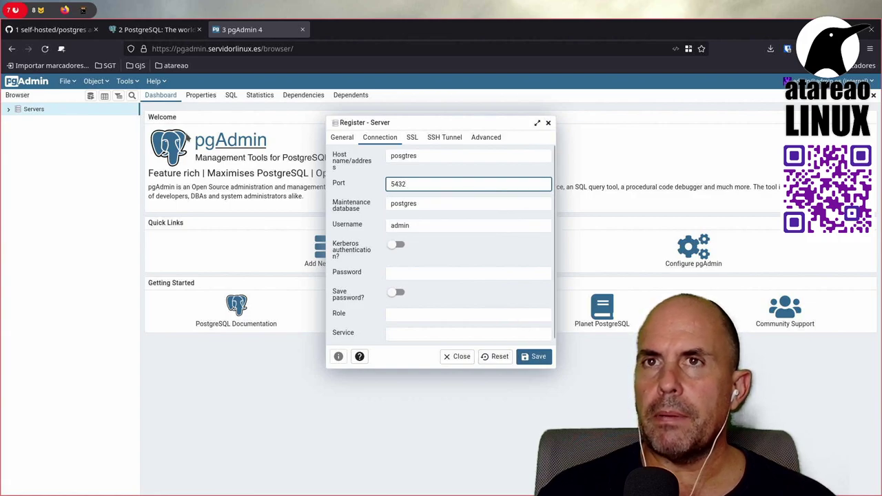
pyautogui.click(40, 10)
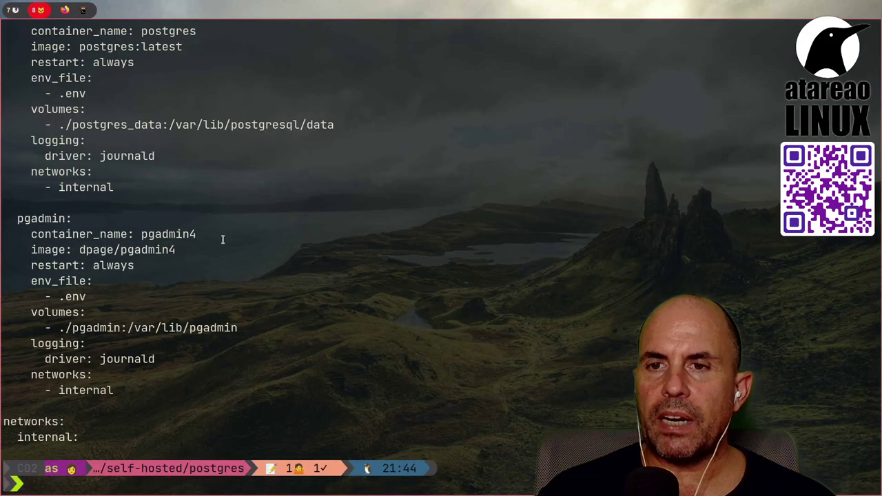
# Step: Print the project's .env file to check the database user and password
pyautogui.scroll(-5, 221, 239)
pyautogui.write('cat .')
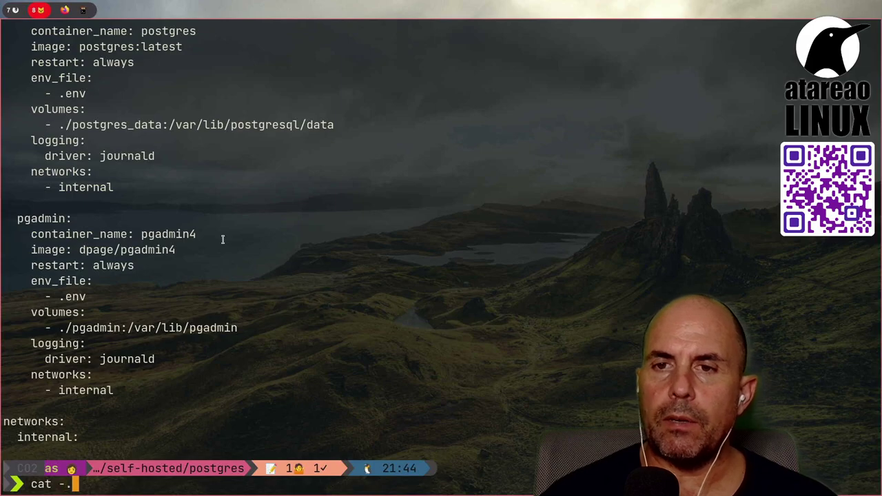
pyautogui.write('env')
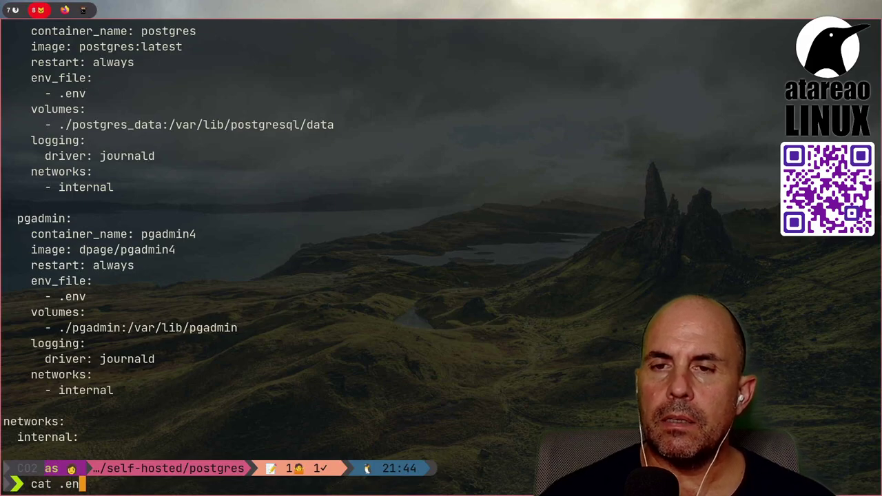
pyautogui.press('Return')
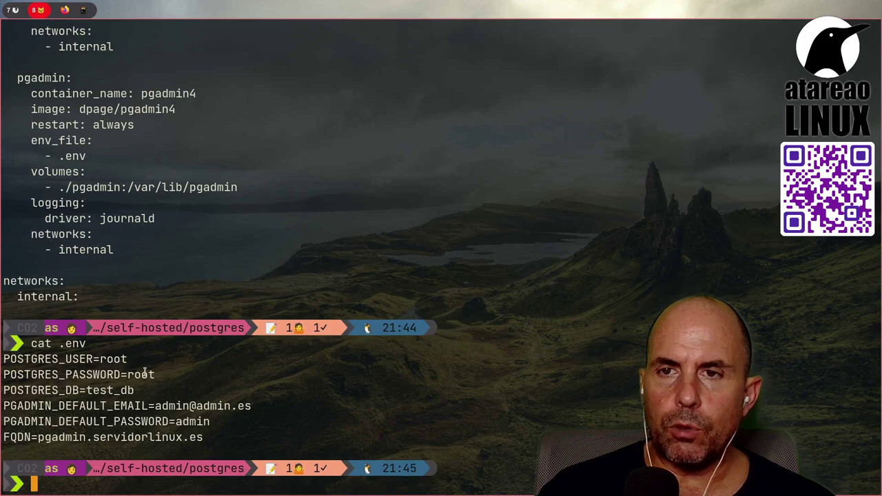
pyautogui.press('super+7')
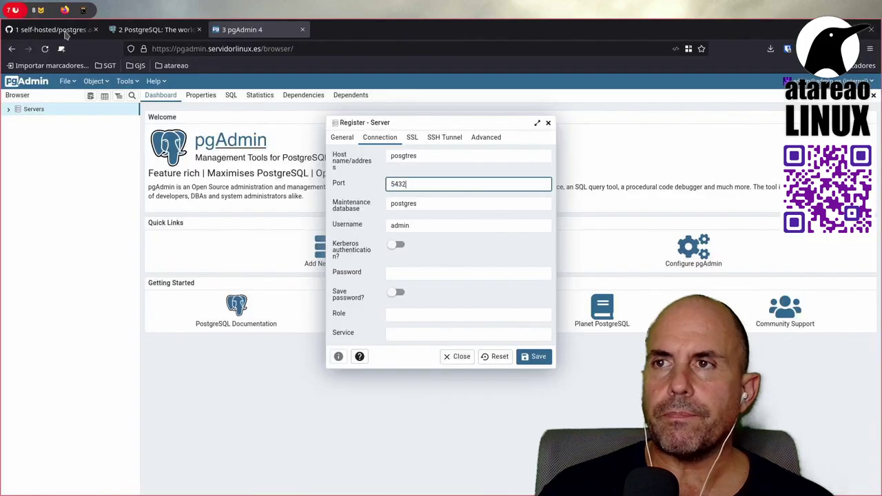
# Step: Set the username to root, enter the password, and try saving the server
pyautogui.click(433, 225)
pyautogui.hotkey('ctrl', 'a')
pyautogui.write('r')
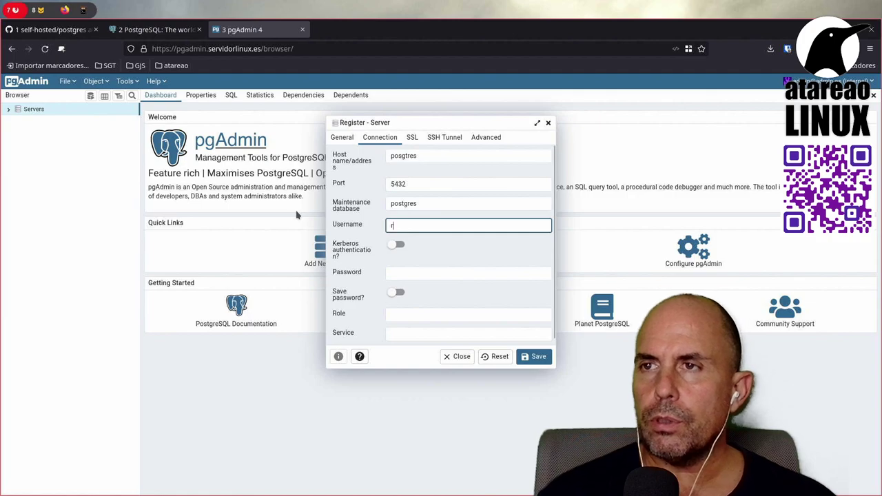
pyautogui.write('oot')
pyautogui.click(421, 273)
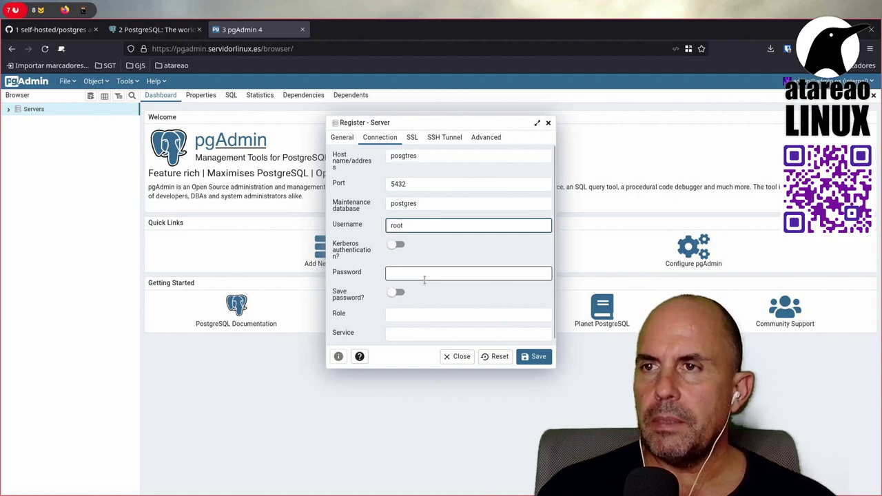
pyautogui.write('root')
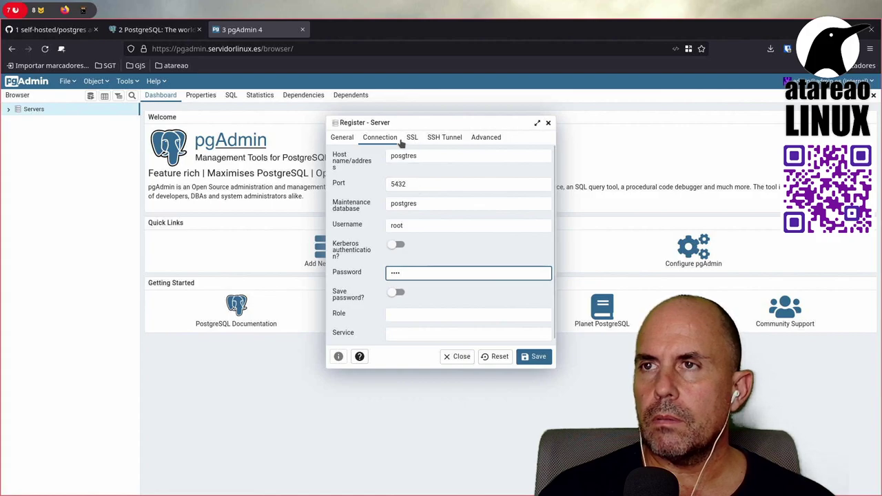
pyautogui.click(341, 137)
pyautogui.click(537, 358)
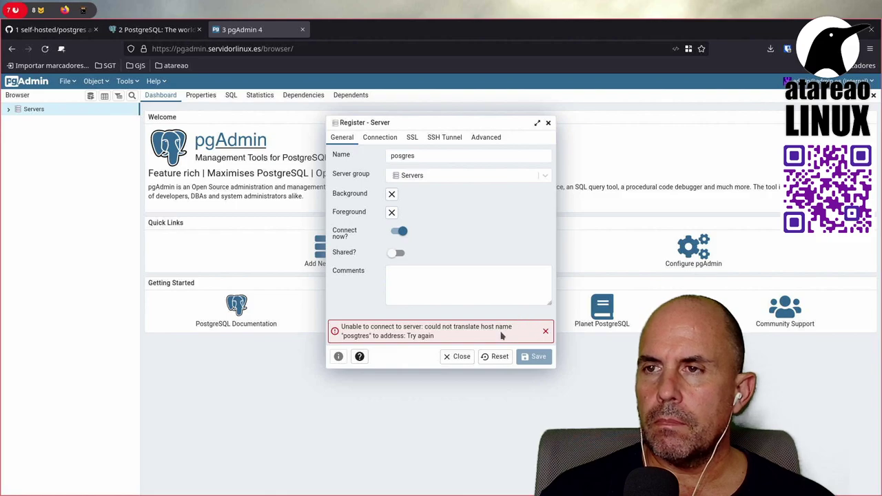
# Step: Check the misspelled host, then reset the registration form and confirm discarding changes
pyautogui.click(397, 155)
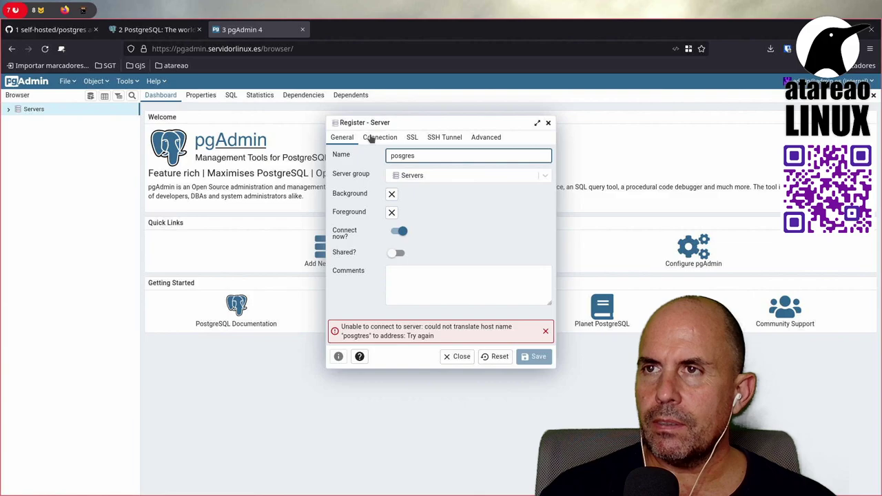
pyautogui.click(381, 137)
pyautogui.click(406, 156)
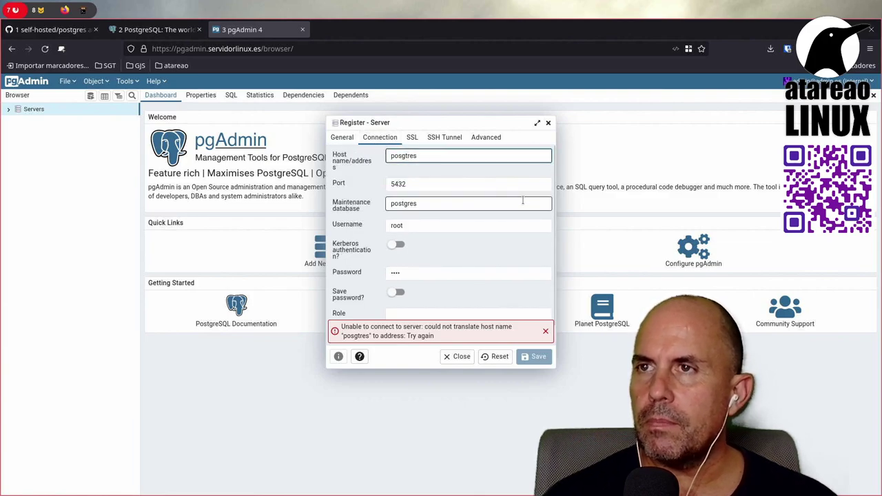
pyautogui.doubleClick(401, 155)
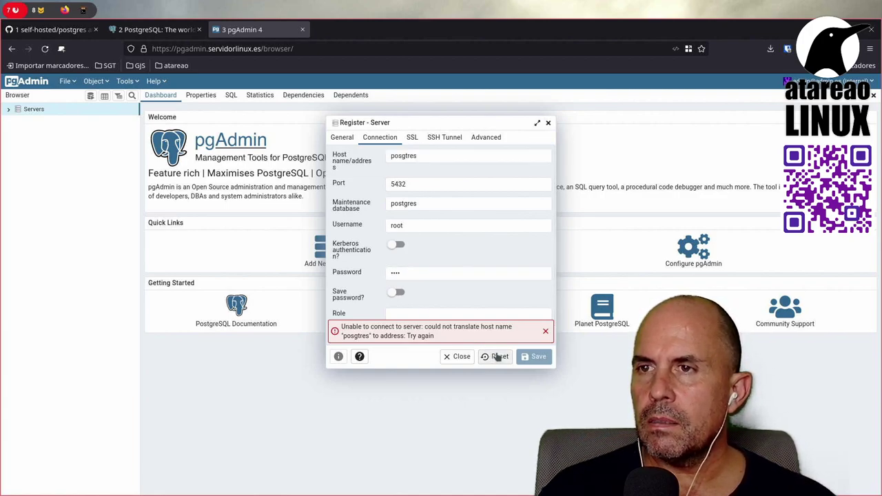
pyautogui.click(496, 356)
pyautogui.click(558, 171)
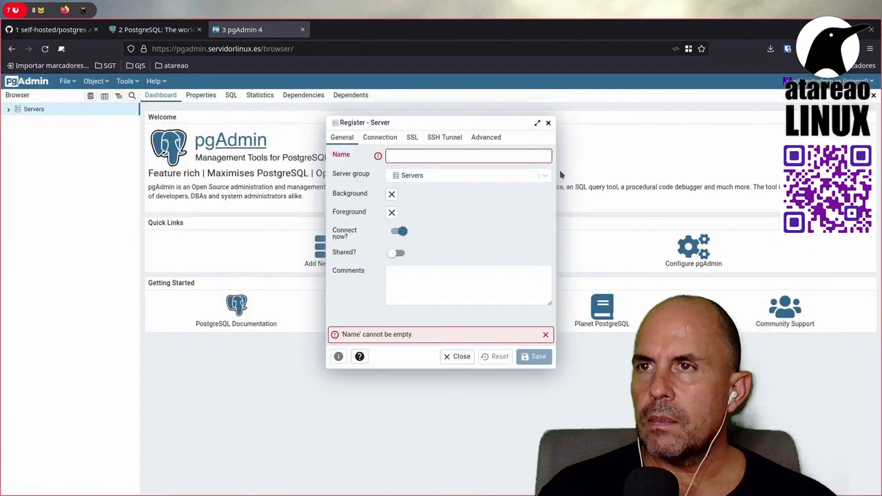
# Step: Set the connection host name to postgres
pyautogui.click(391, 150)
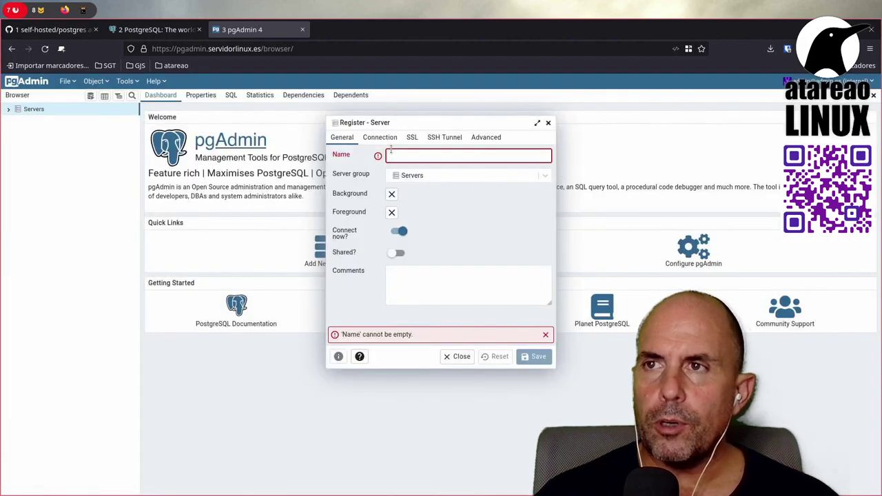
pyautogui.click(391, 152)
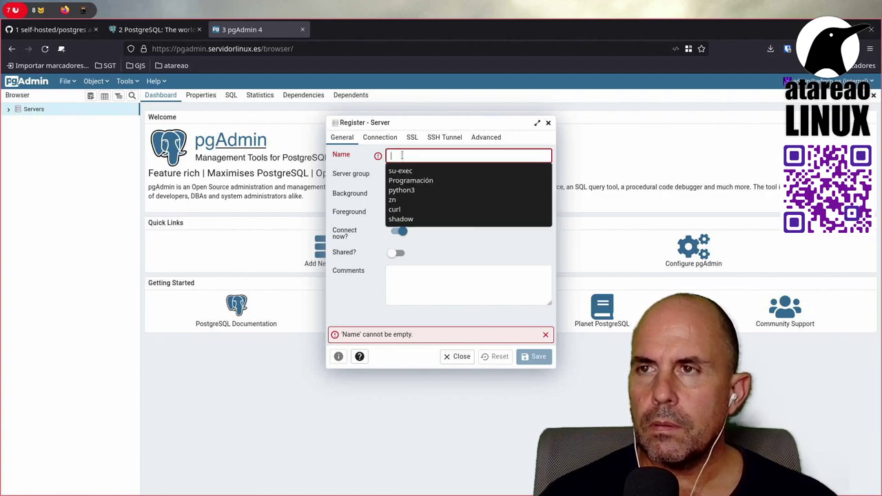
pyautogui.click(380, 137)
pyautogui.click(418, 156)
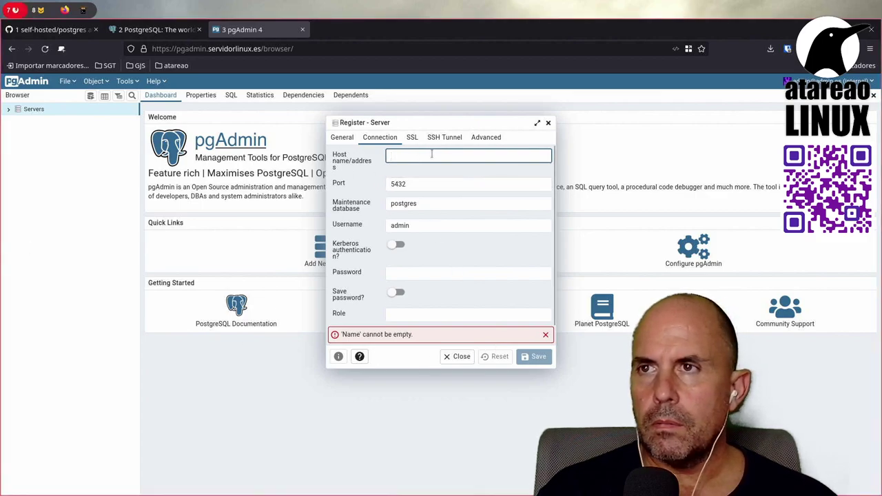
pyautogui.write('d')
pyautogui.press('BackSpace')
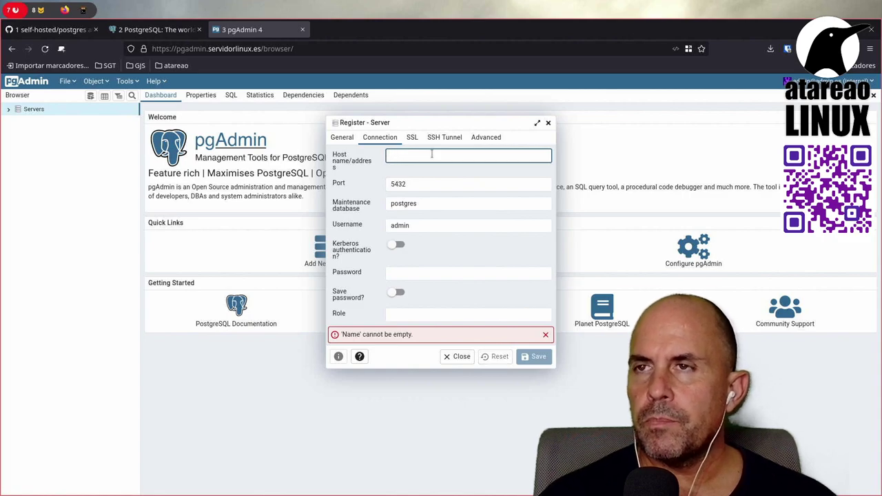
pyautogui.write('Po')
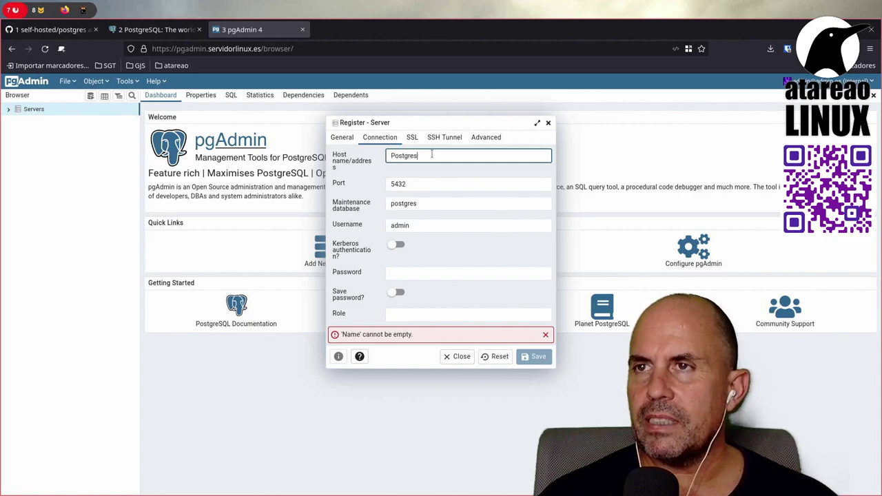
pyautogui.write('stgr')
pyautogui.press('BackSpace')
pyautogui.press('BackSpace')
pyautogui.press('BackSpace')
pyautogui.press('BackSpace')
pyautogui.press('BackSpace')
pyautogui.press('BackSpace')
pyautogui.write('por')
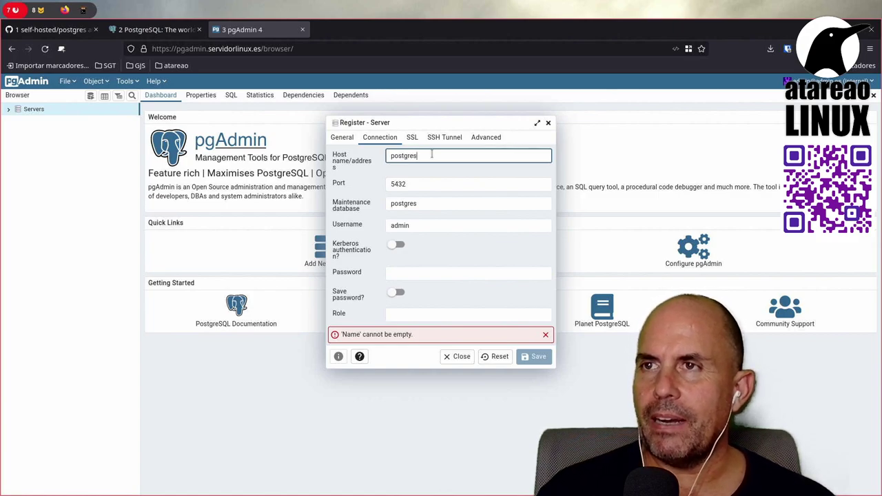
# Step: Enter username root and the password, and enable Save password
pyautogui.click(450, 225)
pyautogui.doubleClick(449, 224)
pyautogui.write('ro')
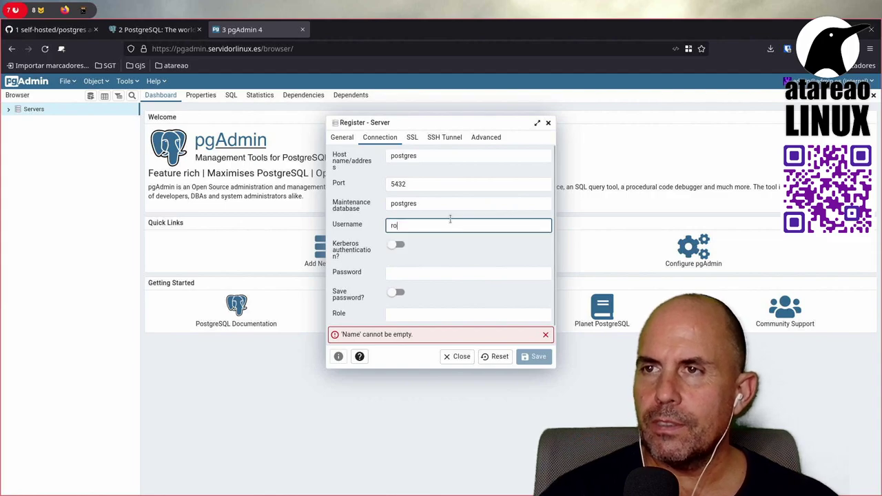
pyautogui.write('ot')
pyautogui.click(417, 276)
pyautogui.write('r')
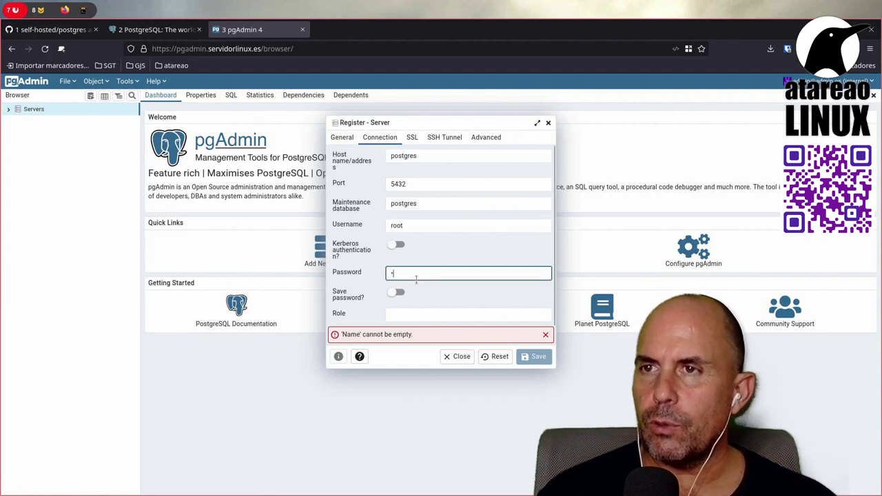
pyautogui.write('oo')
pyautogui.click(396, 293)
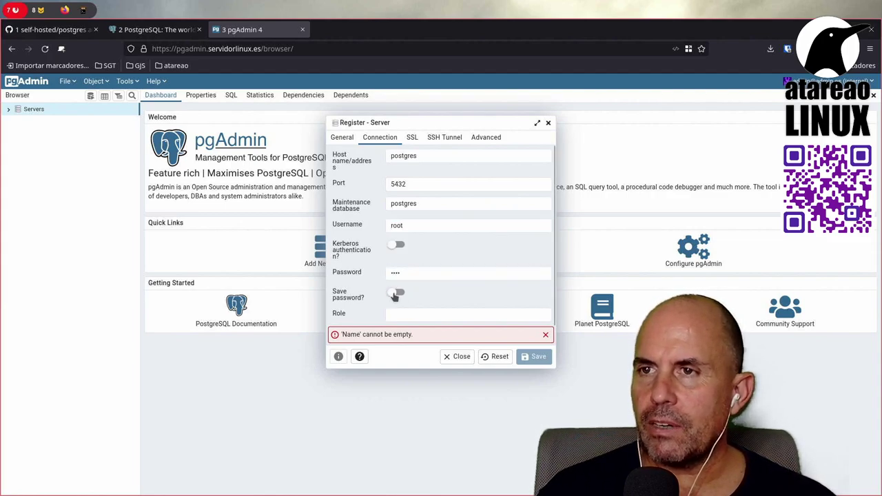
# Step: Name the server Postgres on the General tab and recheck the connection settings
pyautogui.click(342, 137)
pyautogui.click(453, 156)
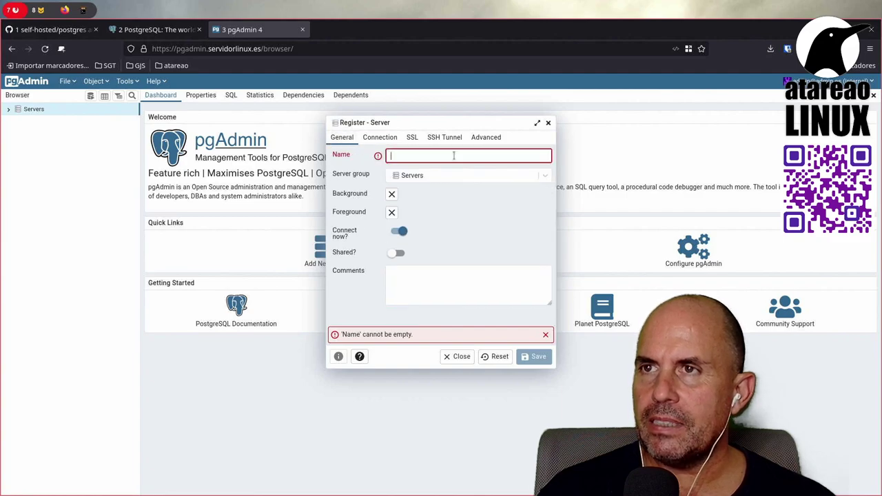
pyautogui.write('Postgres')
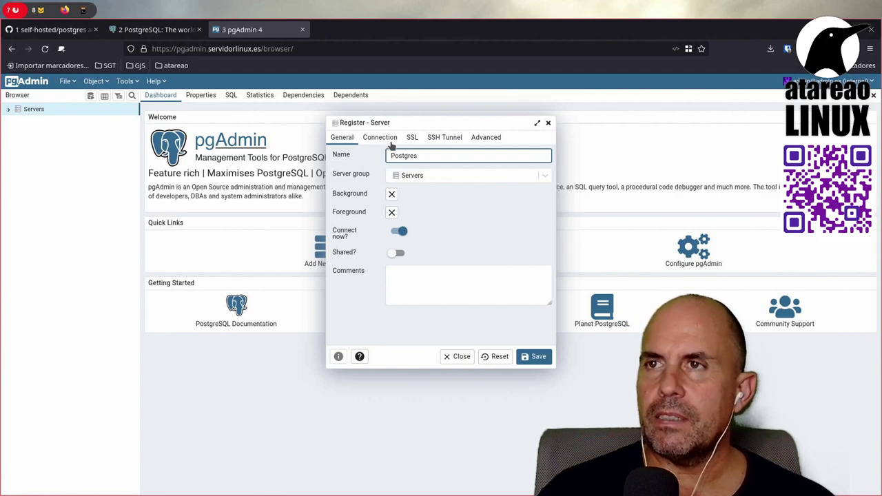
pyautogui.click(389, 140)
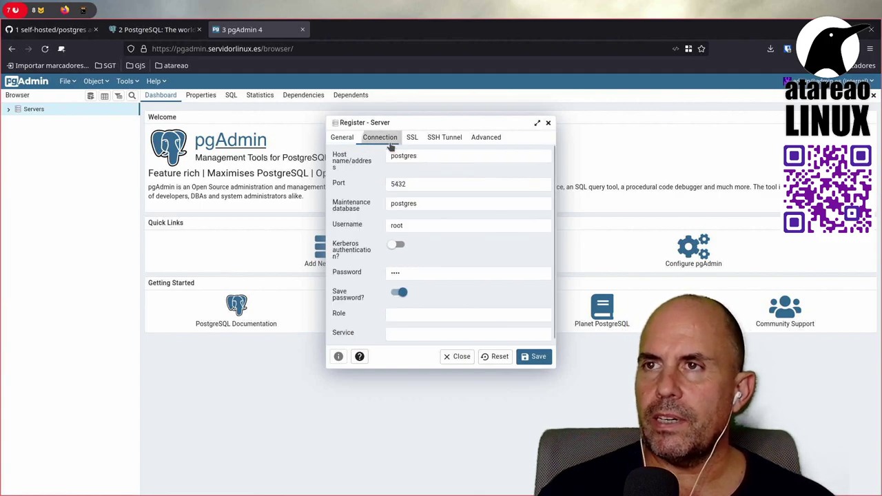
# Step: Save the Postgres server and expand its Databases to open test_db
pyautogui.click(537, 357)
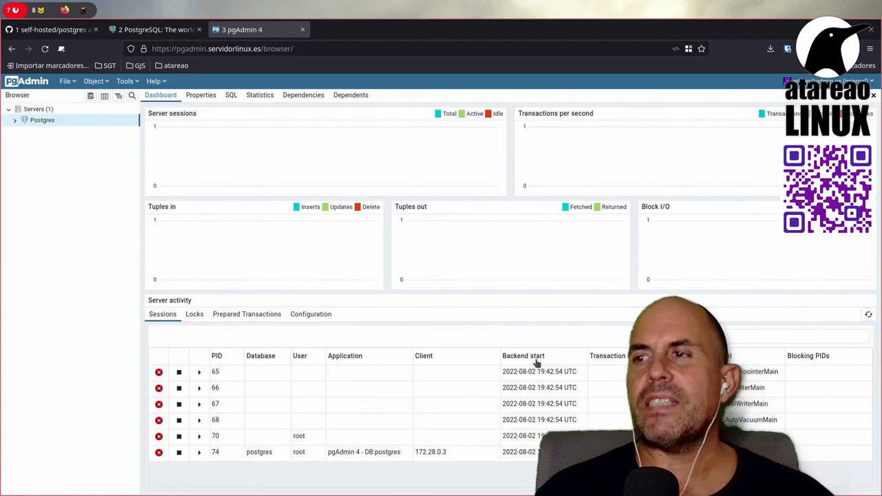
pyautogui.click(17, 120)
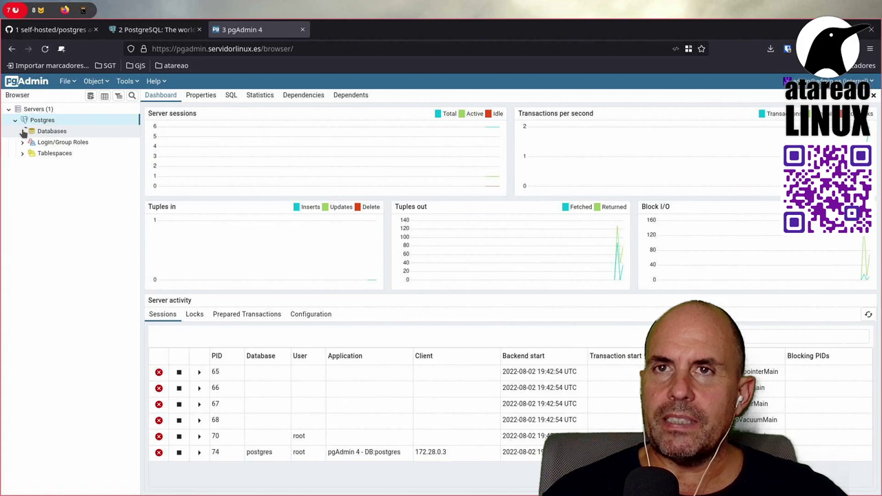
pyautogui.click(23, 131)
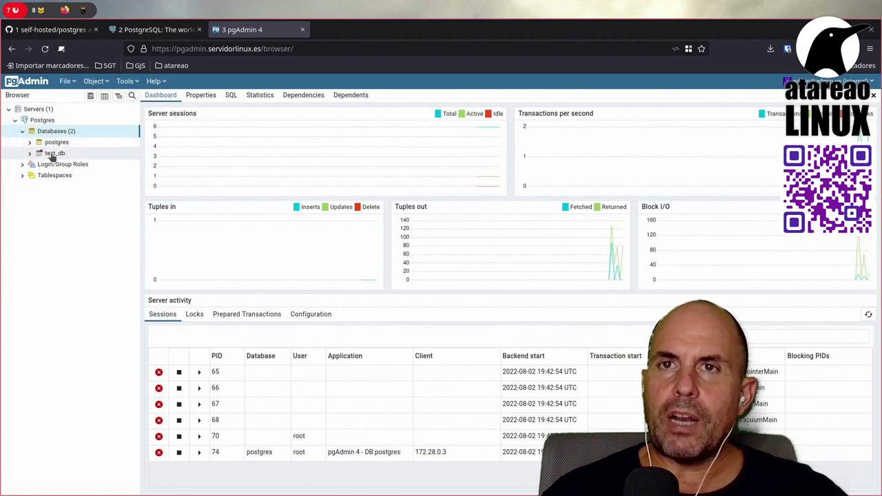
pyautogui.click(53, 153)
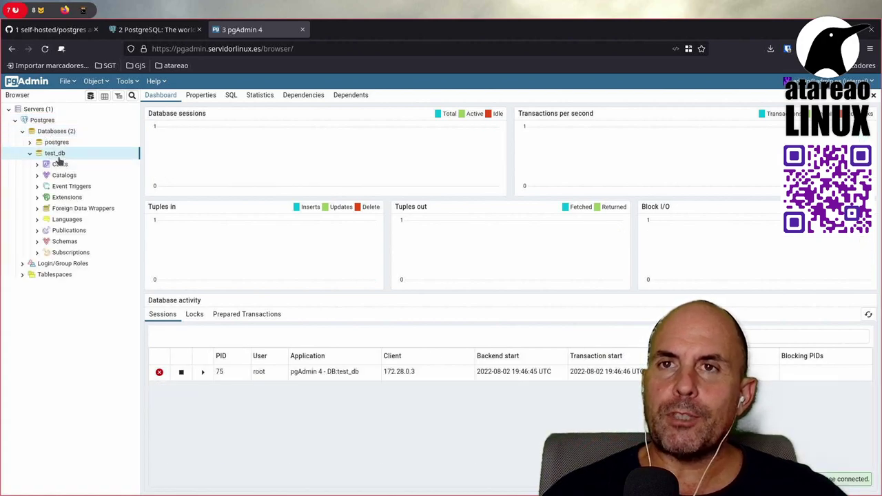
# Step: Expand test_db's Catalogs, Schemas, public schema and Tables, then open the Tables context menu
pyautogui.rightClick(30, 156)
pyautogui.press('Escape')
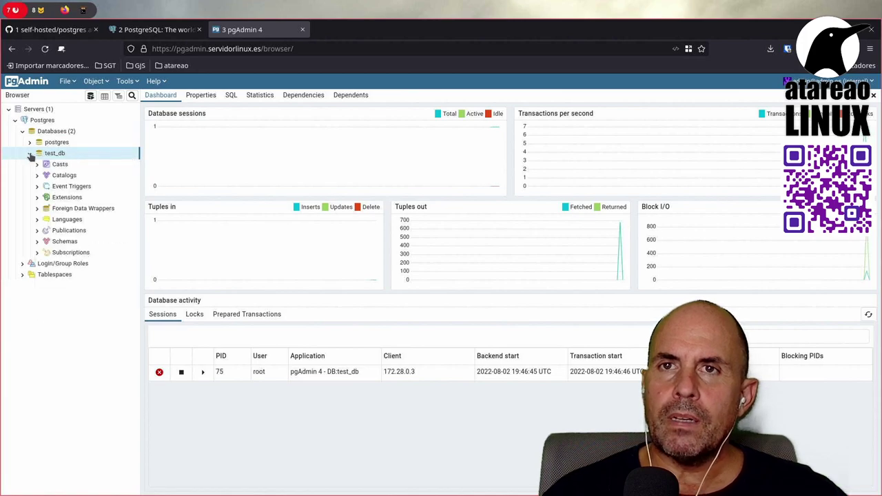
pyautogui.click(29, 154)
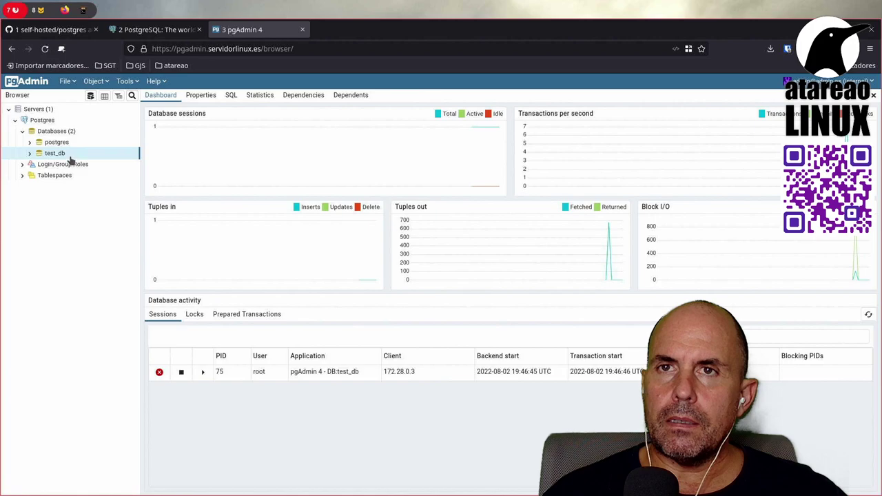
pyautogui.click(29, 154)
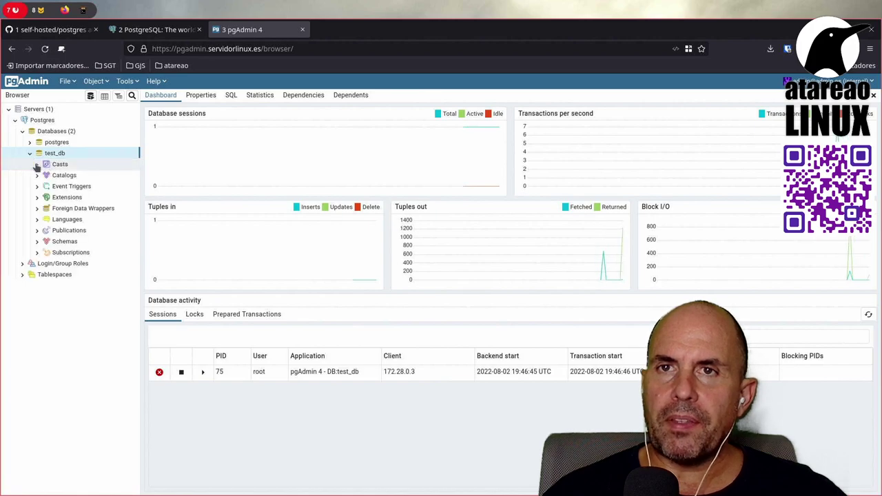
pyautogui.click(40, 175)
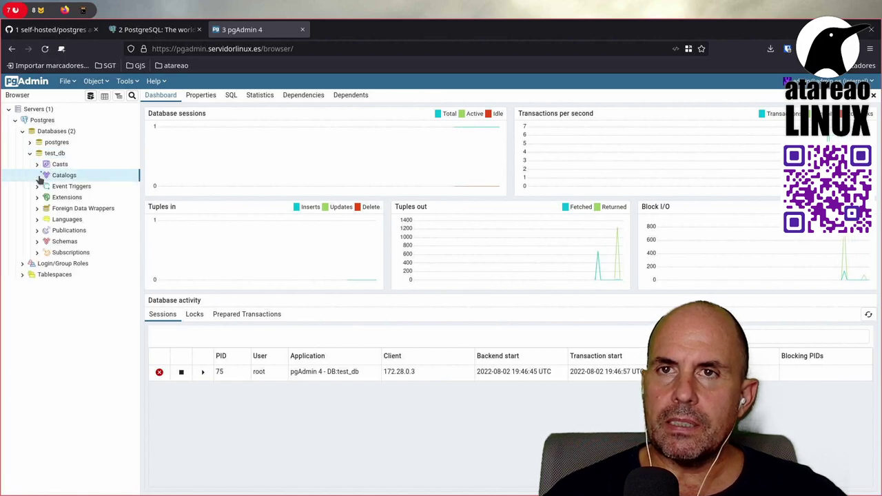
pyautogui.click(37, 176)
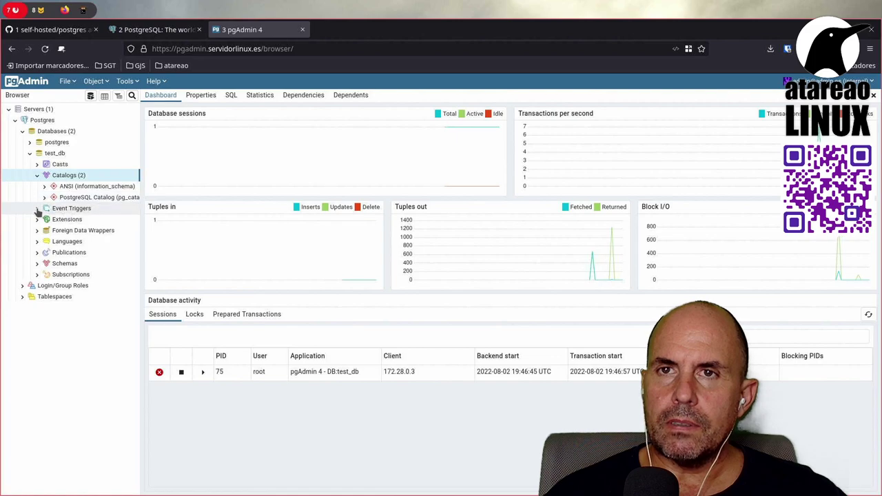
pyautogui.click(38, 263)
pyautogui.click(45, 274)
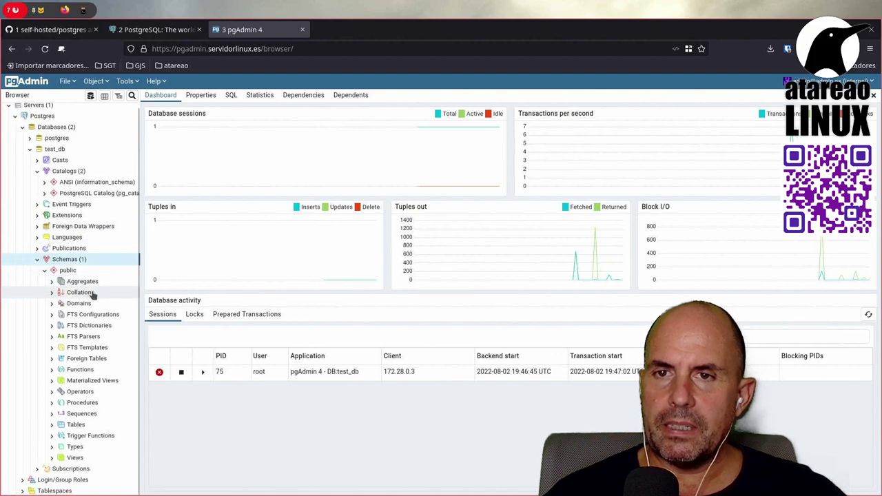
pyautogui.click(52, 425)
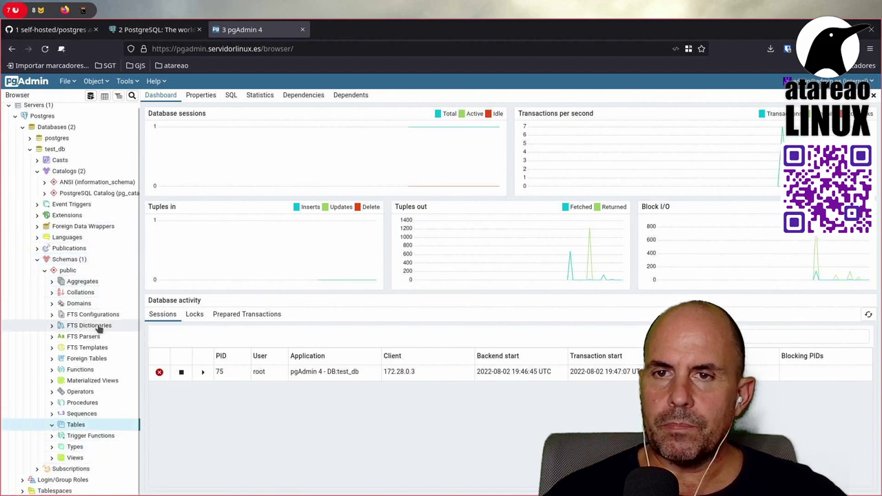
pyautogui.rightClick(96, 425)
# Step: Open Create Table, browse its Columns, General and Advanced tabs, then close it unsaved
pyautogui.moveTo(125, 434)
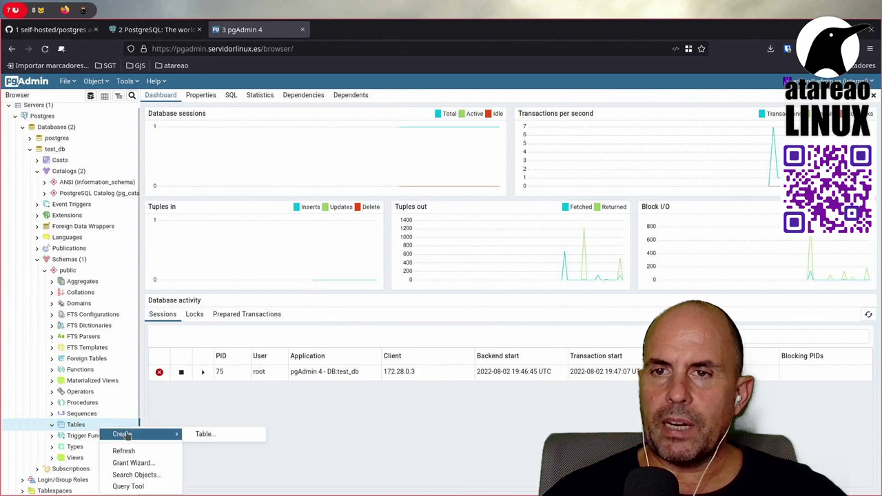
pyautogui.click(206, 434)
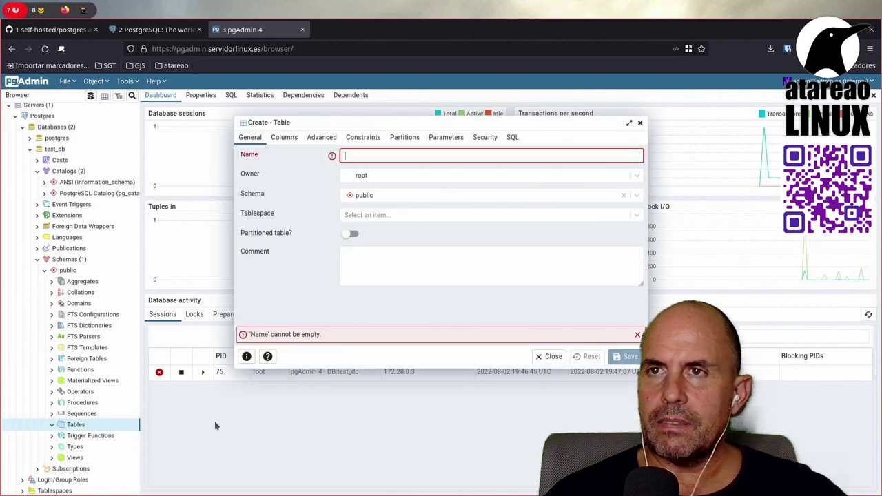
pyautogui.click(282, 140)
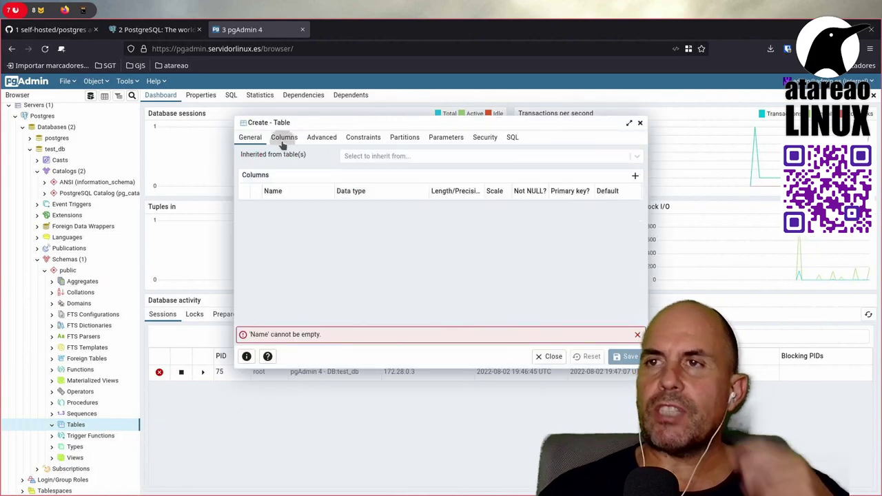
pyautogui.click(251, 138)
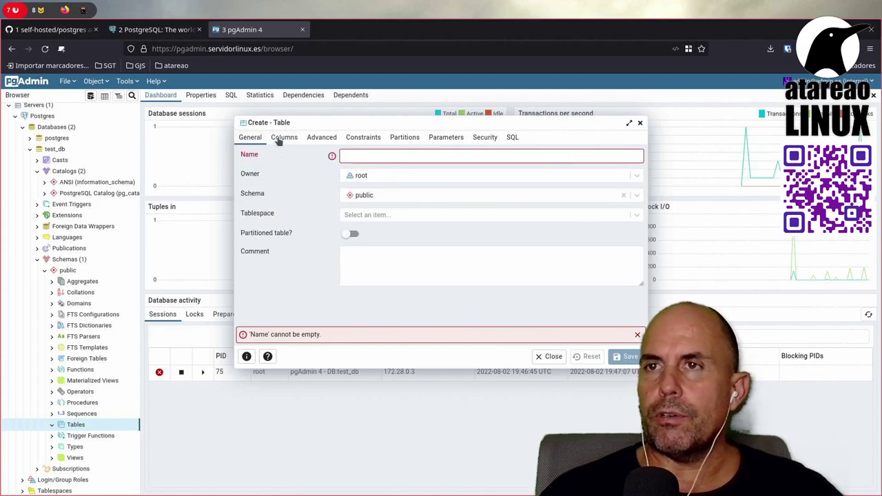
pyautogui.click(282, 137)
pyautogui.click(321, 138)
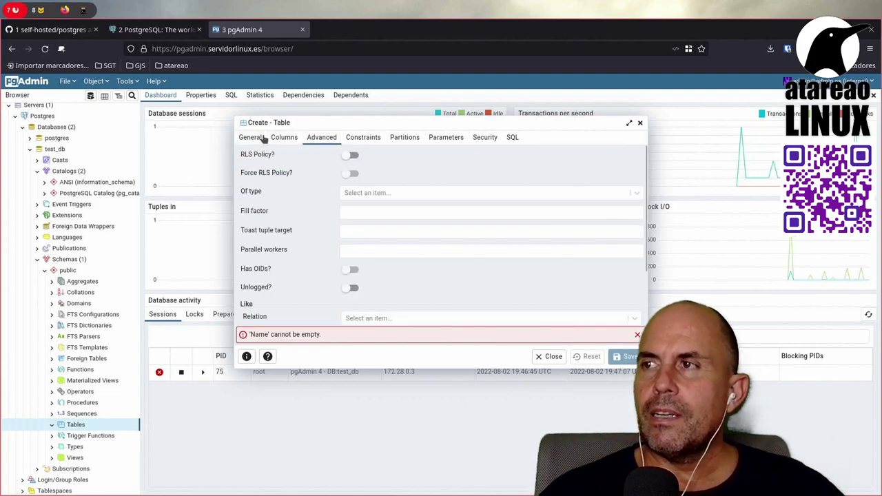
pyautogui.click(260, 138)
pyautogui.click(638, 122)
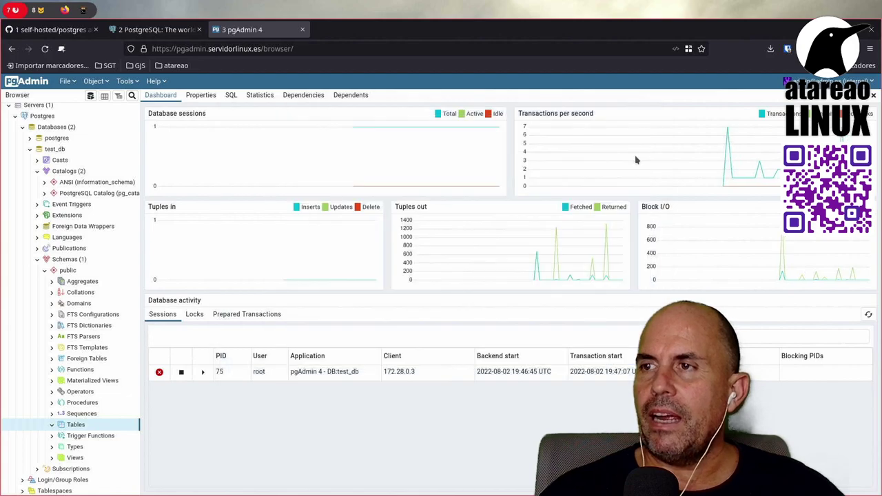
# Step: Collapse the Postgres server and view, then close, its Properties without changes
pyautogui.click(15, 119)
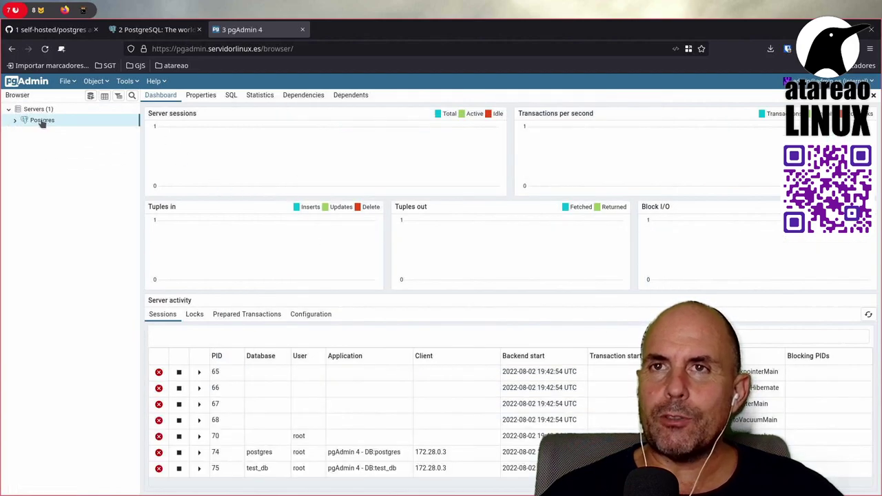
pyautogui.rightClick(42, 122)
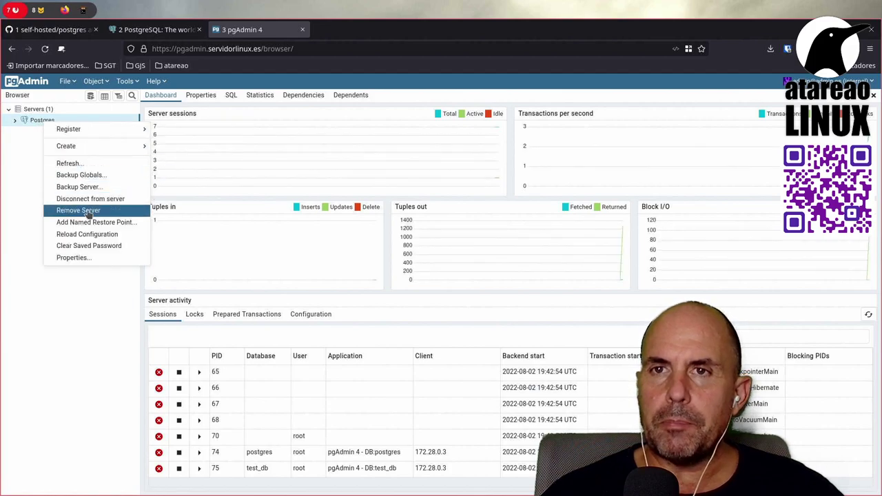
pyautogui.click(94, 260)
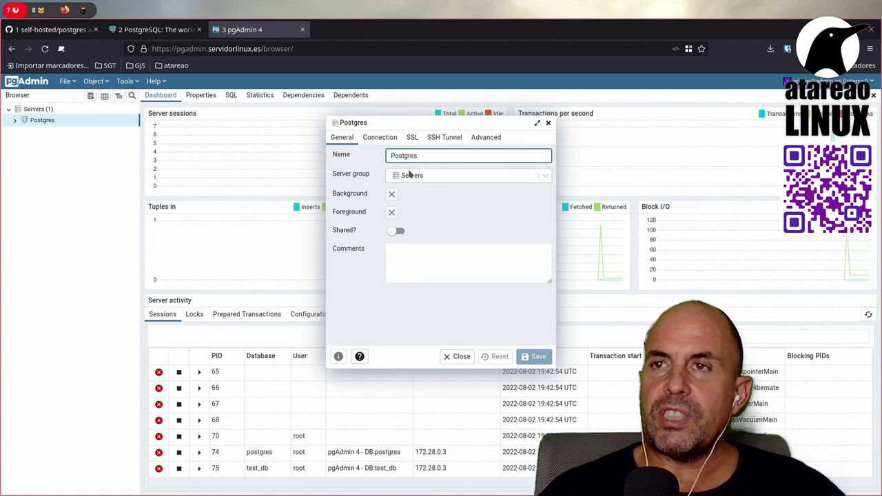
pyautogui.click(548, 124)
pyautogui.rightClick(77, 159)
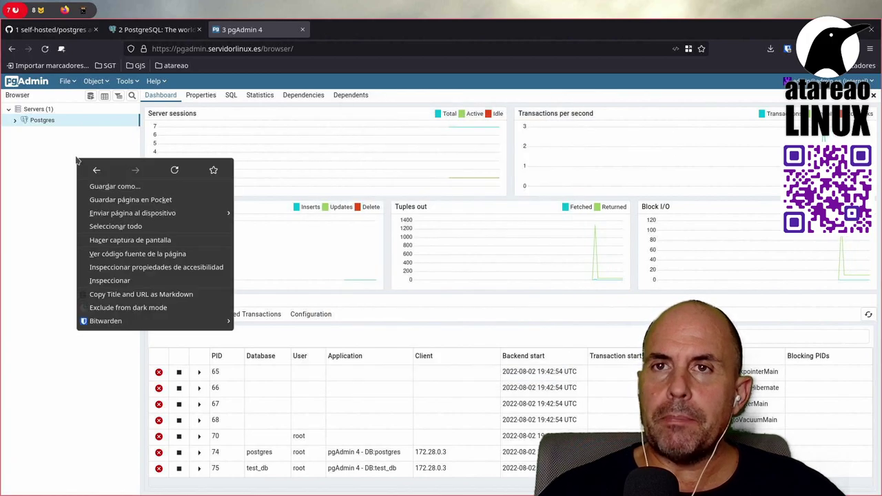
pyautogui.click(60, 157)
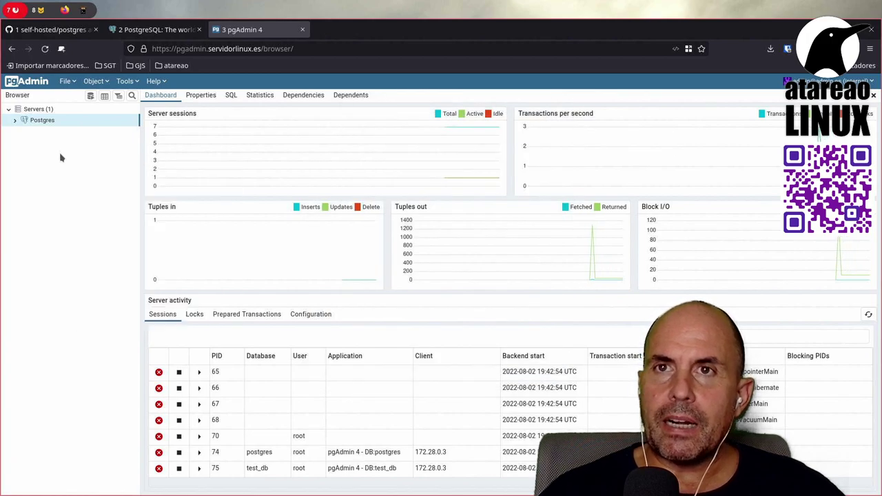
# Step: Browse the File, Object and Tools menus, then expand the Postgres server again
pyautogui.click(73, 81)
pyautogui.click(107, 83)
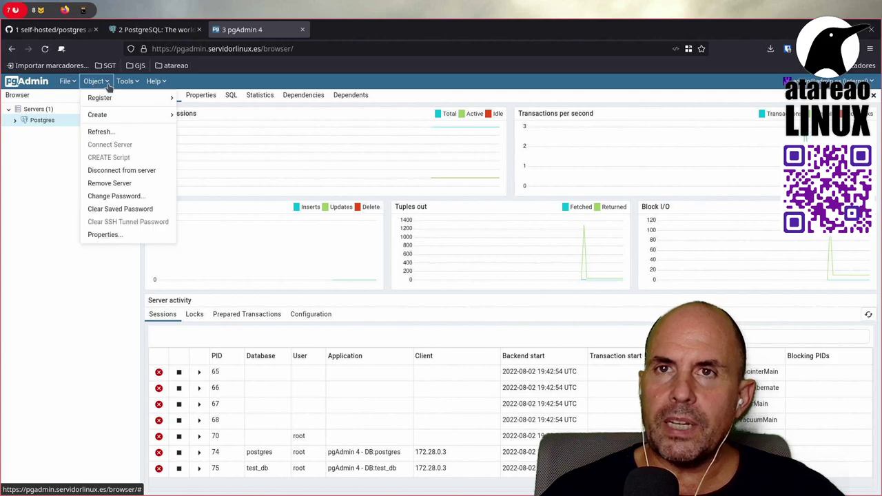
pyautogui.moveTo(117, 100)
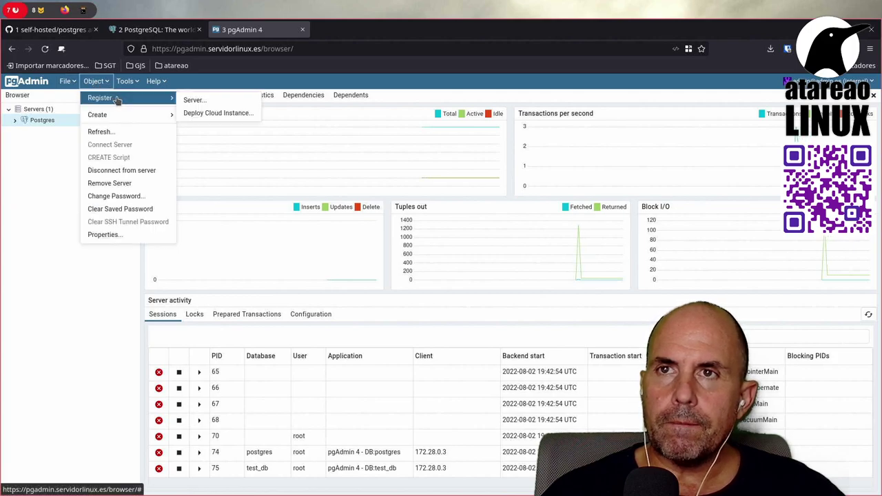
pyautogui.moveTo(120, 121)
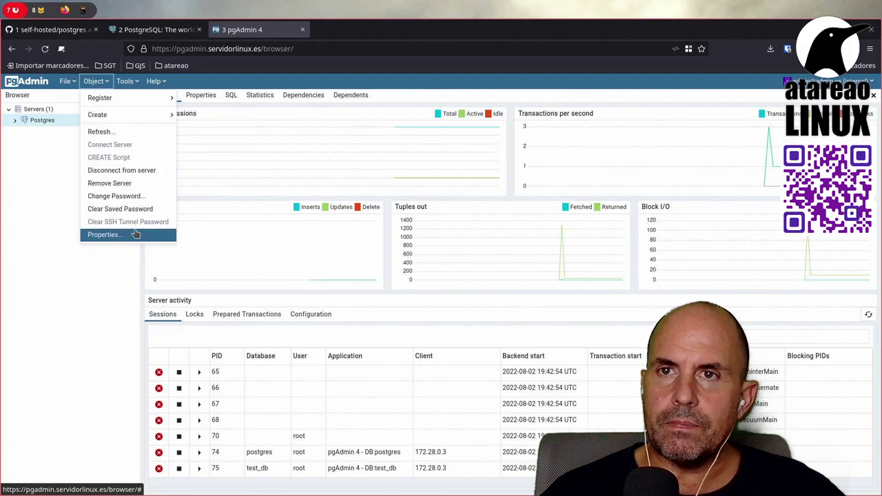
pyautogui.click(96, 81)
pyautogui.click(123, 81)
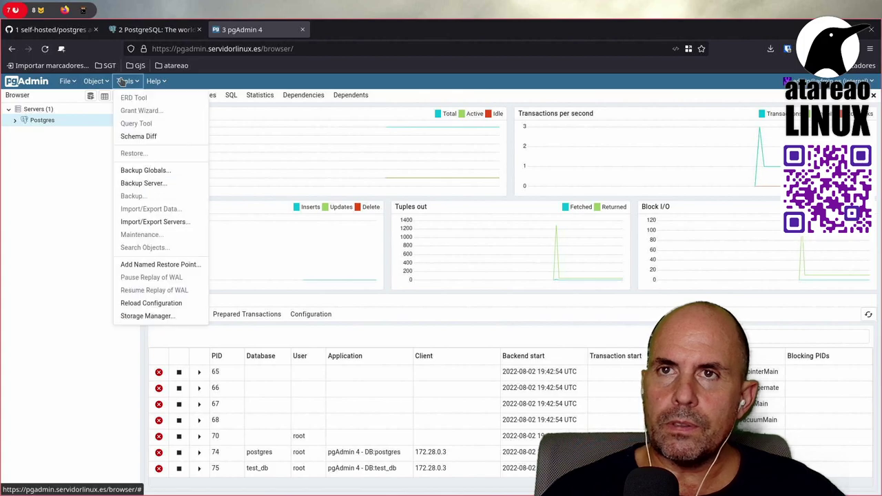
pyautogui.click(122, 80)
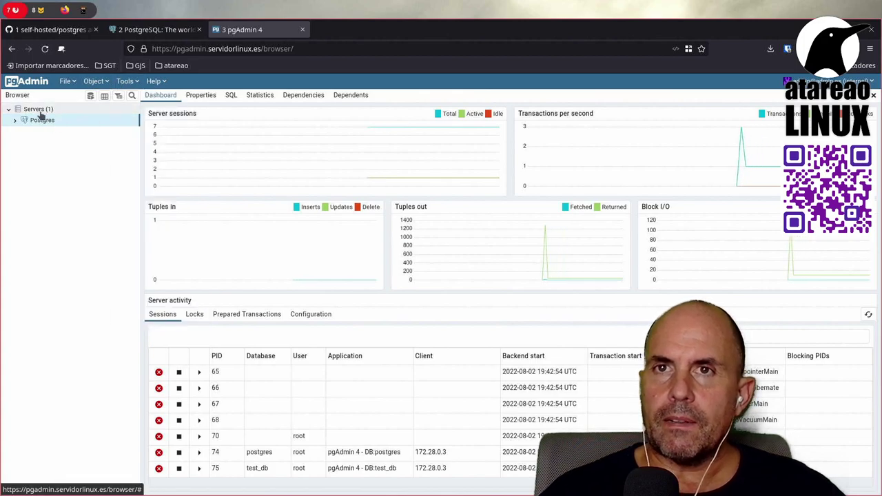
pyautogui.click(17, 121)
# Step: Check the Postgres server's connection properties: host postgres, port 5432, username root
pyautogui.rightClick(52, 124)
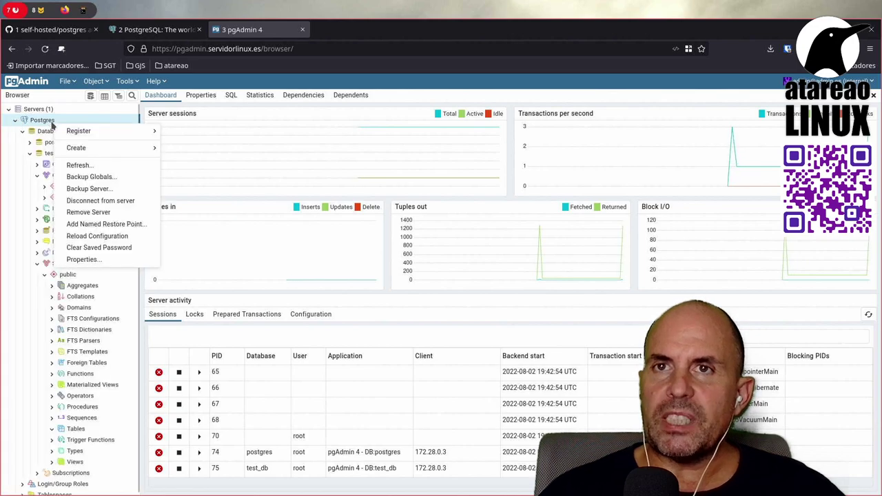
pyautogui.click(122, 259)
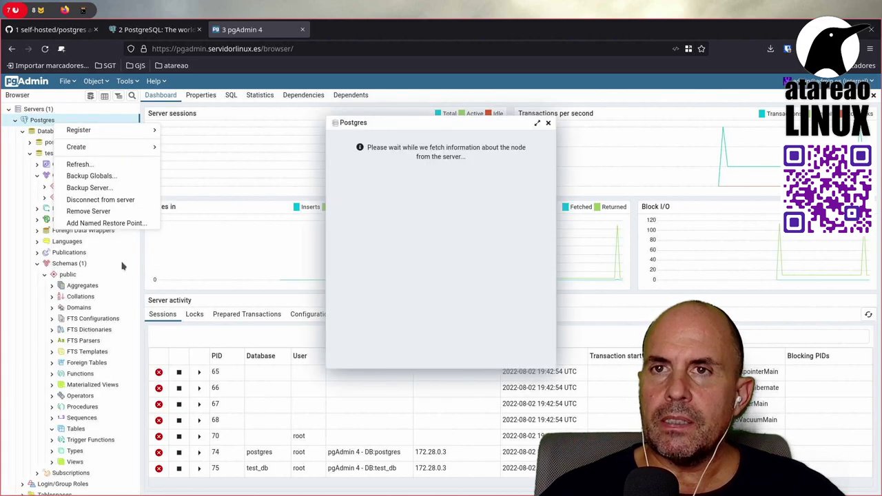
pyautogui.click(380, 137)
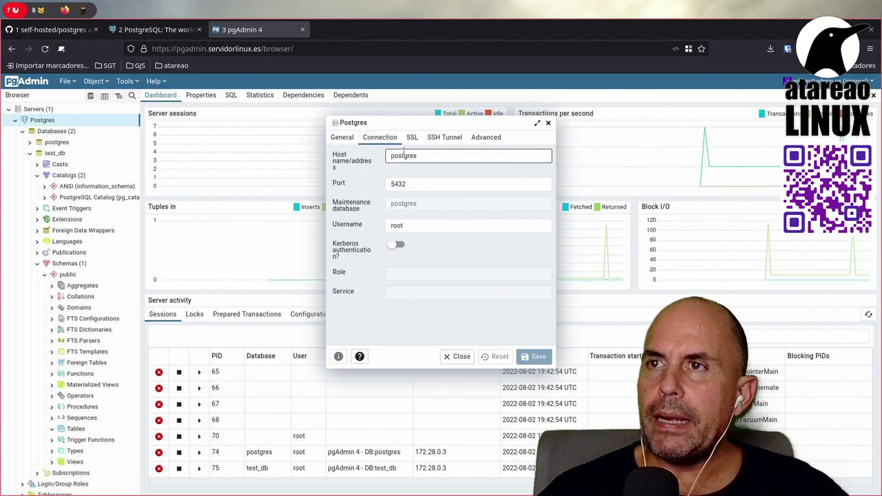
pyautogui.click(400, 186)
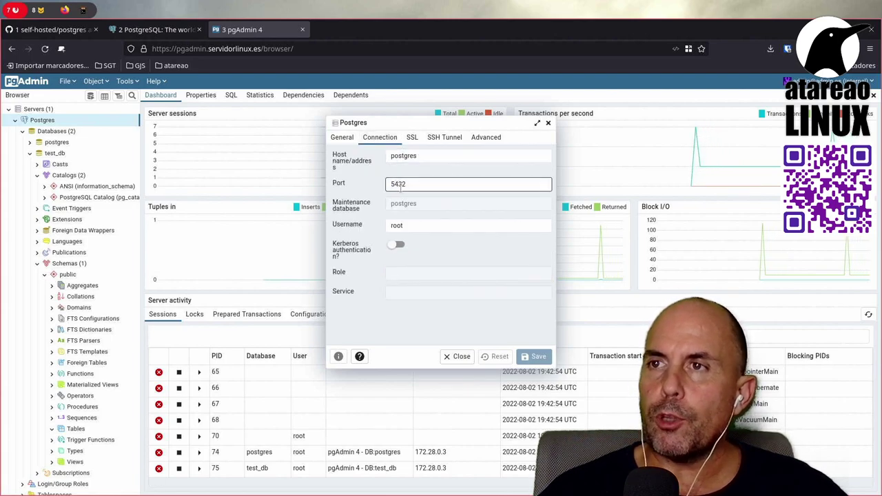
pyautogui.click(407, 227)
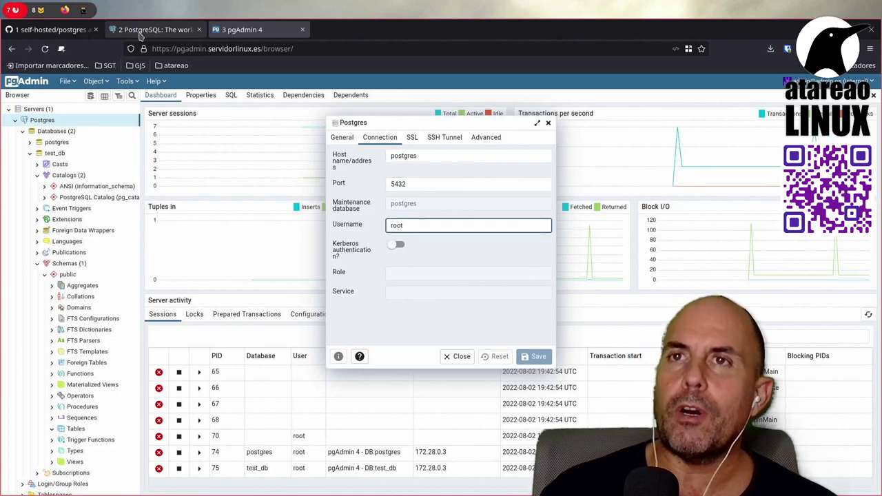
pyautogui.click(36, 9)
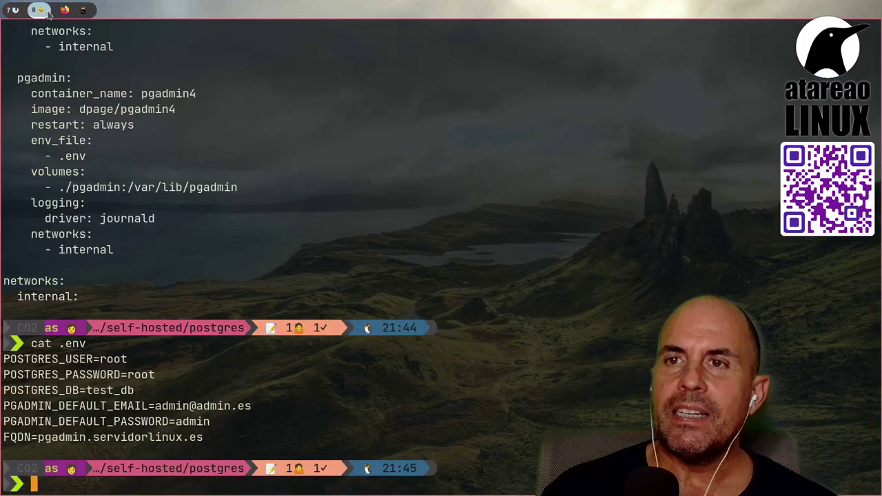
# Step: Highlight the POSTGRES_USER, password and test_db database name lines in the .env output
pyautogui.tripleClick(111, 360)
pyautogui.tripleClick(143, 373)
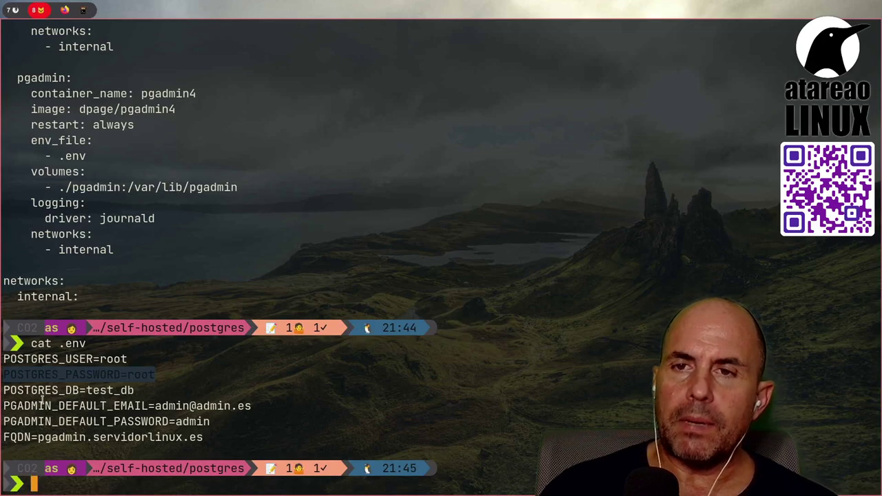
pyautogui.moveTo(86, 392); pyautogui.dragTo(136, 401)
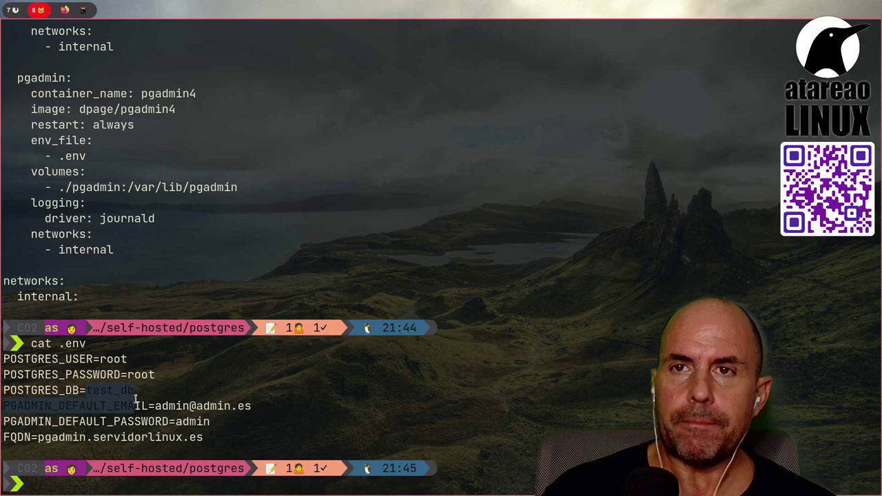
# Step: Locate the postgres service in docker-compose.yml, then return to pgAdmin
pyautogui.scroll(2, 191, 375)
pyautogui.scroll(-2, 190, 375)
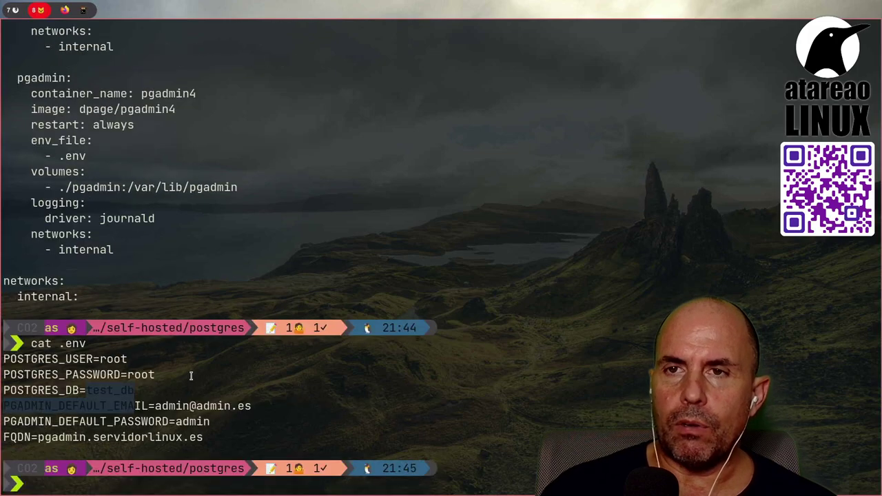
pyautogui.scroll(10, 191, 375)
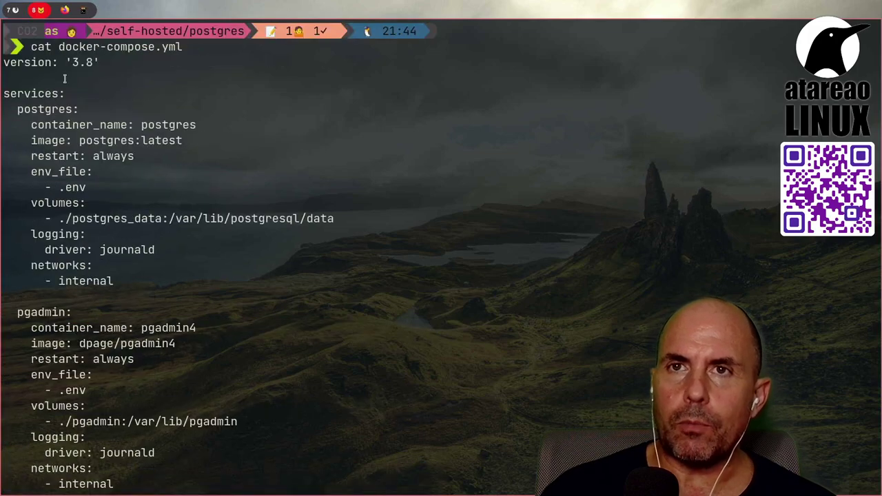
pyautogui.doubleClick(44, 111)
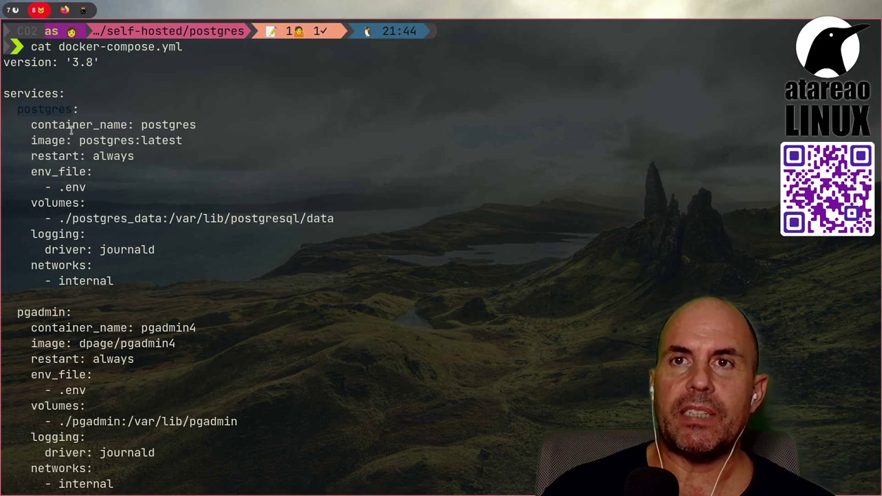
pyautogui.scroll(2, 91, 155)
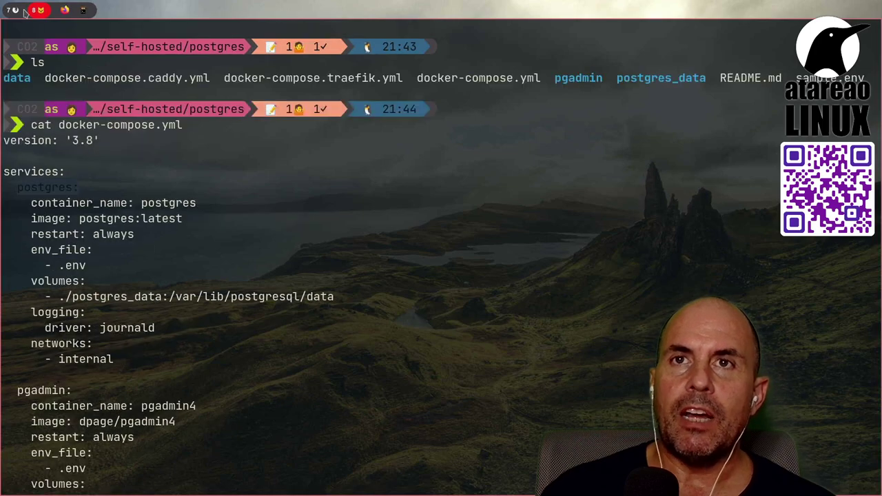
pyautogui.click(23, 11)
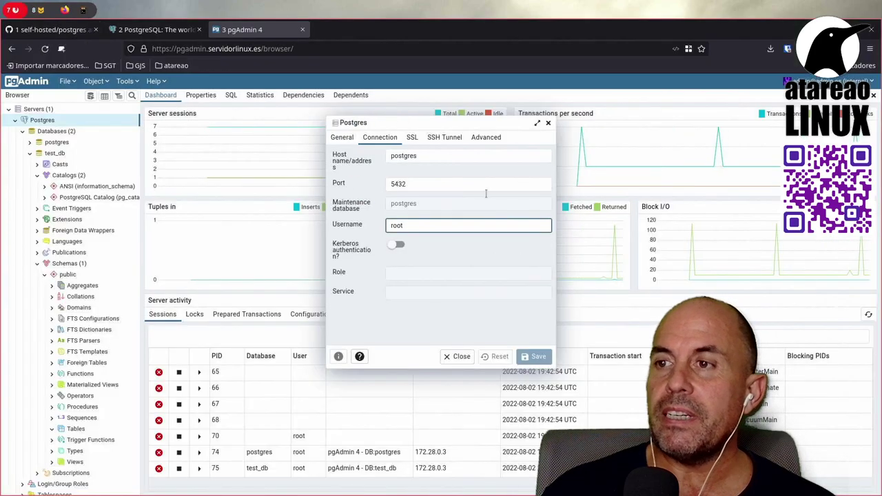
# Step: Close the server properties and start a new table in test_db named 'prueba'
pyautogui.click(456, 356)
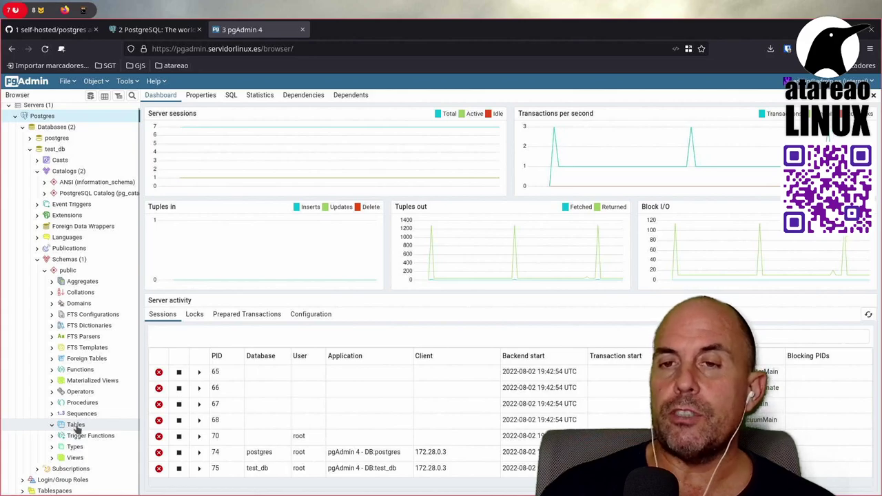
pyautogui.rightClick(76, 425)
pyautogui.moveTo(100, 434)
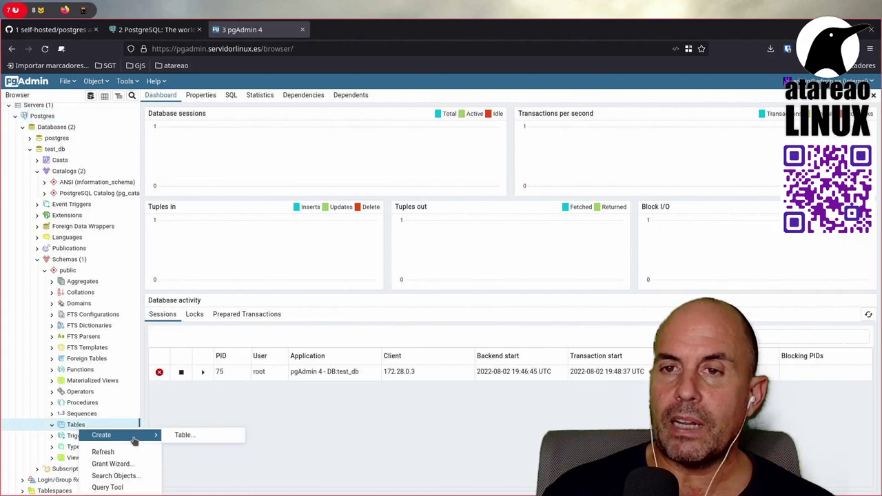
pyautogui.click(184, 433)
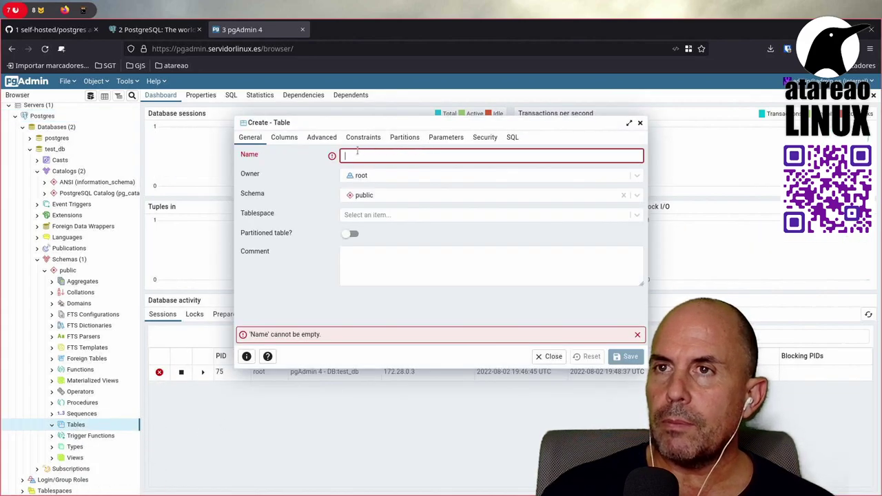
pyautogui.write('priue')
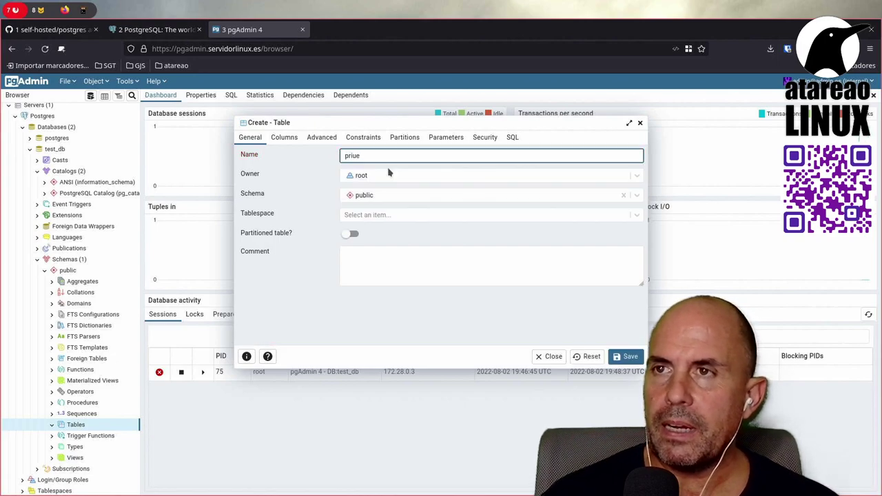
pyautogui.press('BackSpace')
pyautogui.press('BackSpace')
pyautogui.press('BackSpace')
pyautogui.write('ue')
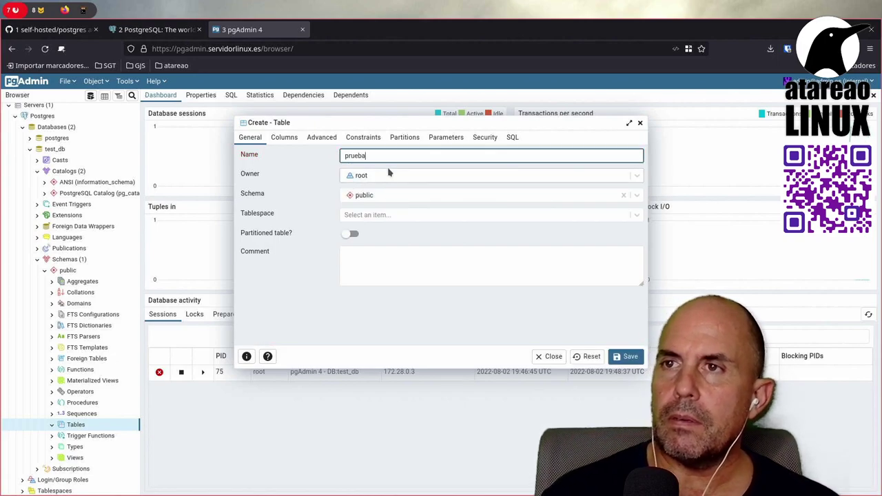
# Step: Add an 'id' column of type bigint, marked primary key and Not NULL
pyautogui.click(280, 140)
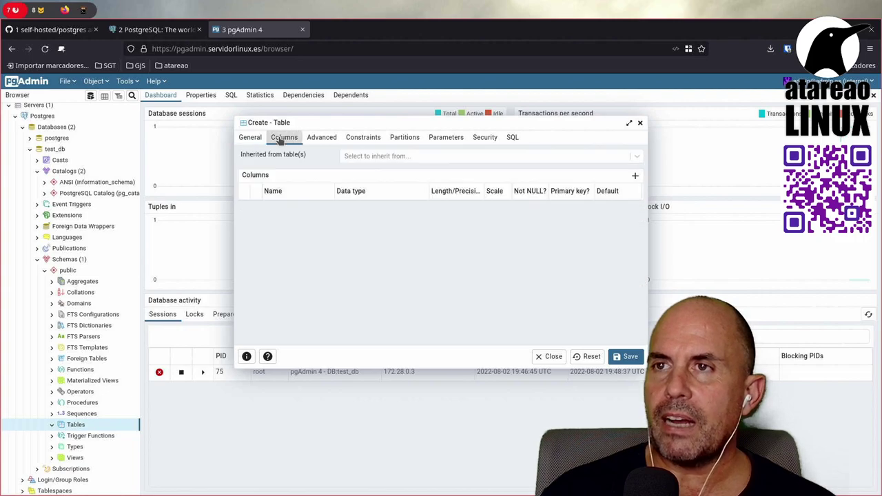
pyautogui.click(635, 175)
pyautogui.click(299, 210)
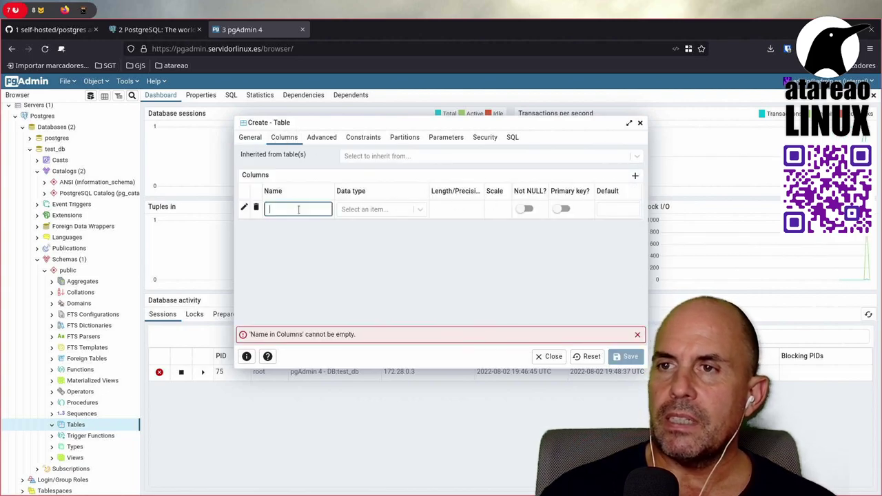
pyautogui.write('id')
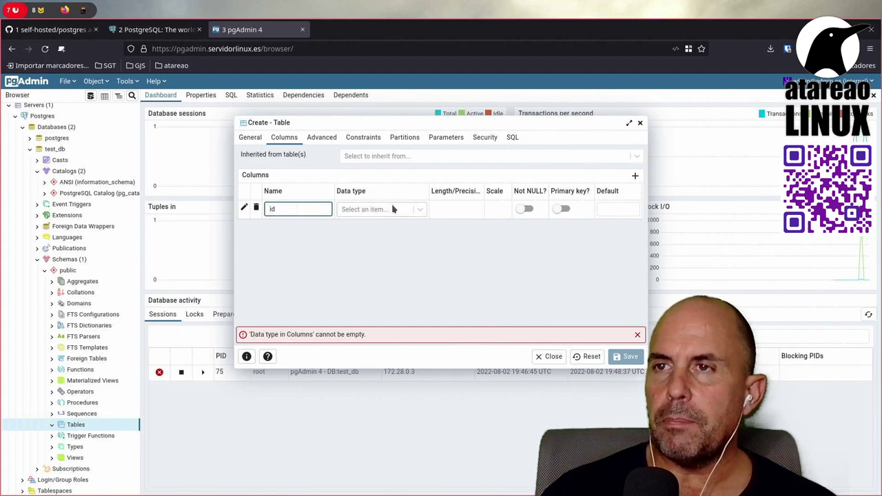
pyautogui.click(393, 208)
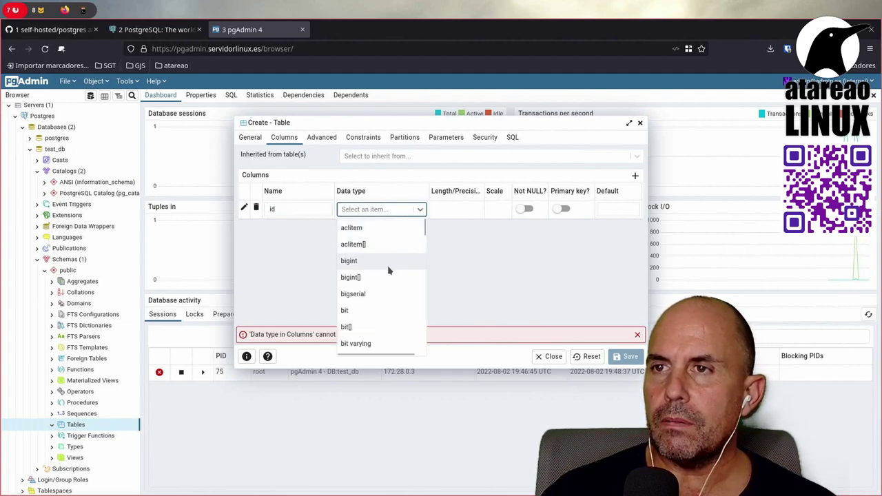
pyautogui.click(349, 261)
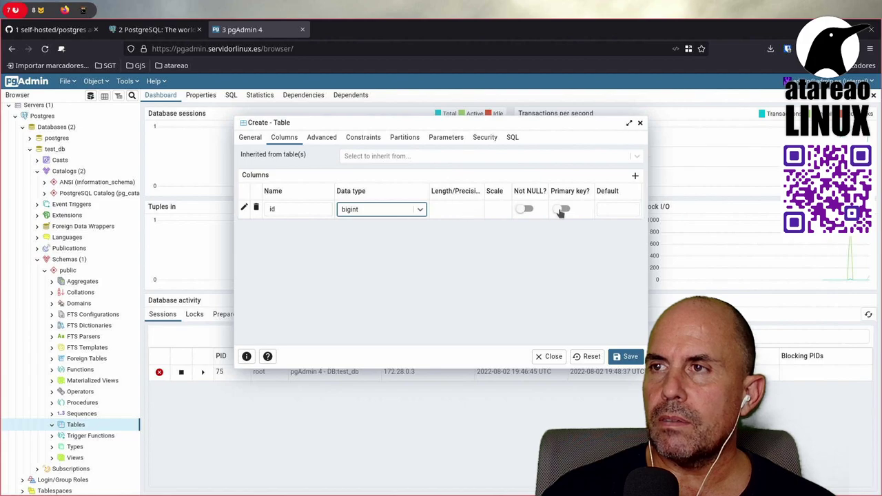
pyautogui.click(563, 209)
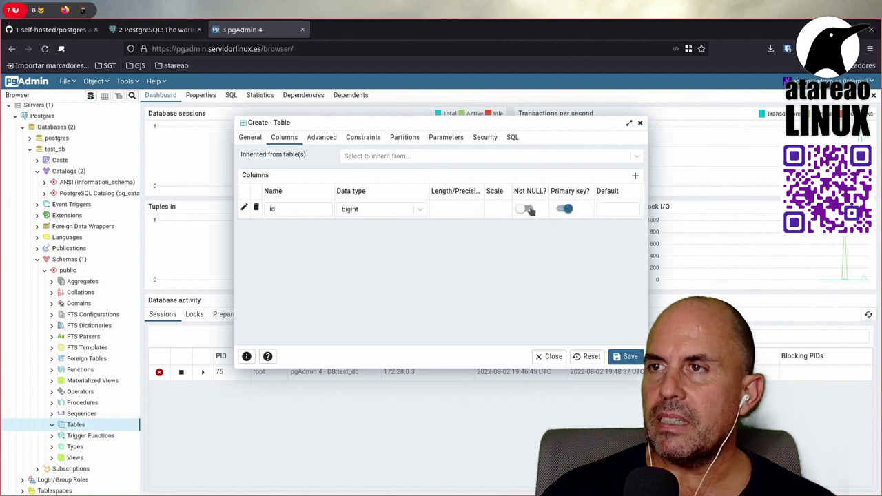
pyautogui.click(528, 210)
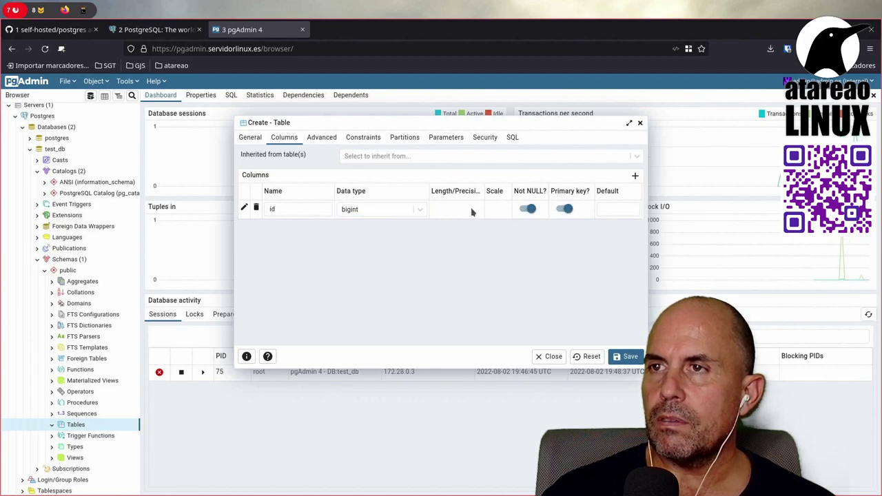
# Step: Browse the data type list again and keep bigint for the id column
pyautogui.click(424, 210)
pyautogui.scroll(-5, 406, 319)
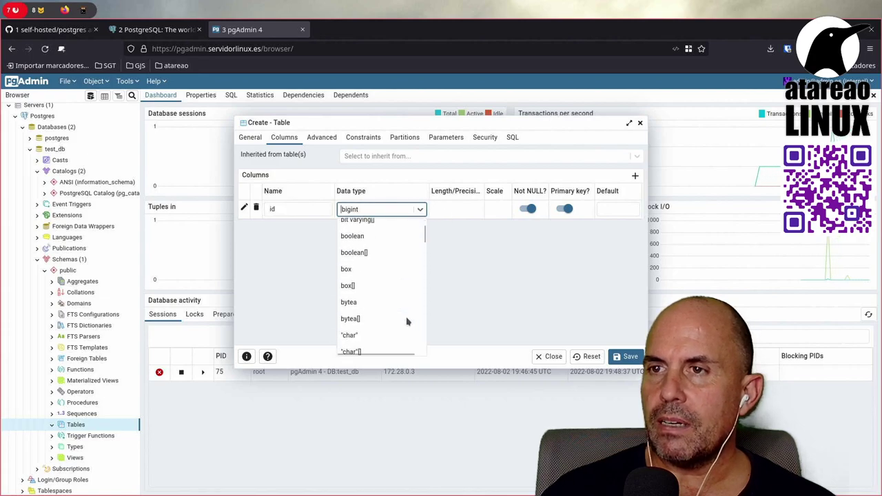
pyautogui.scroll(-10, 407, 321)
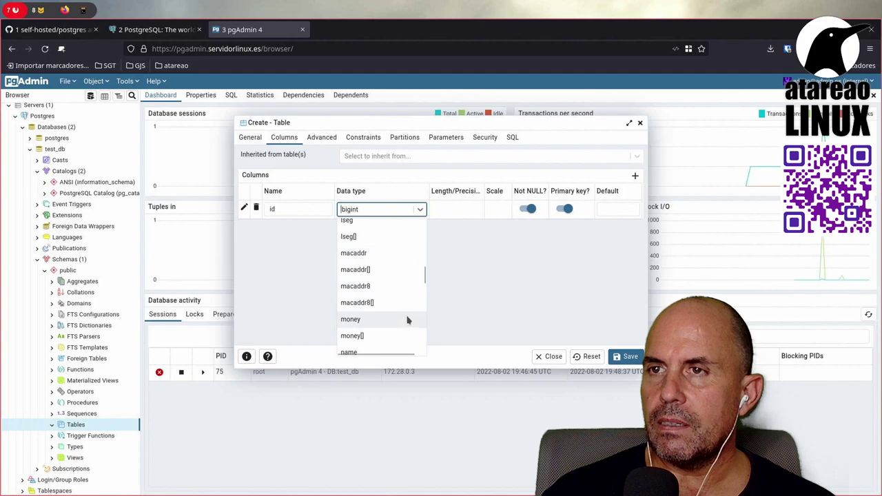
pyautogui.scroll(15, 408, 319)
pyautogui.scroll(-5, 374, 244)
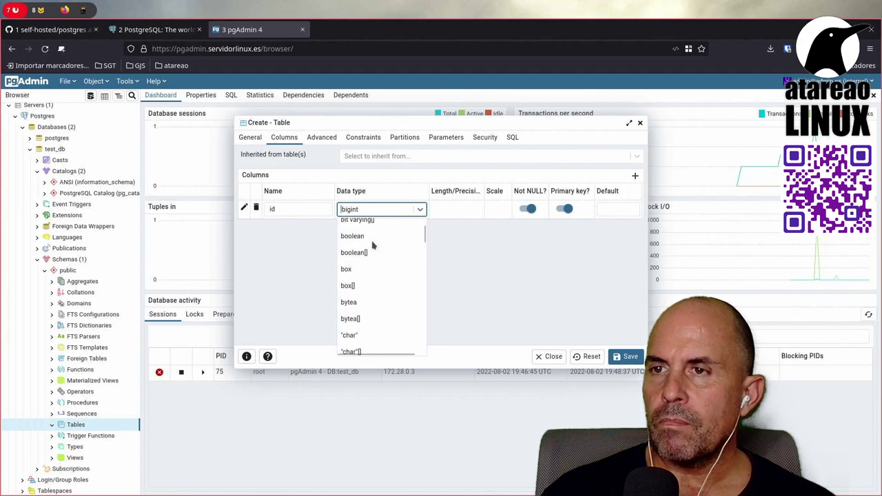
pyautogui.scroll(-15, 372, 245)
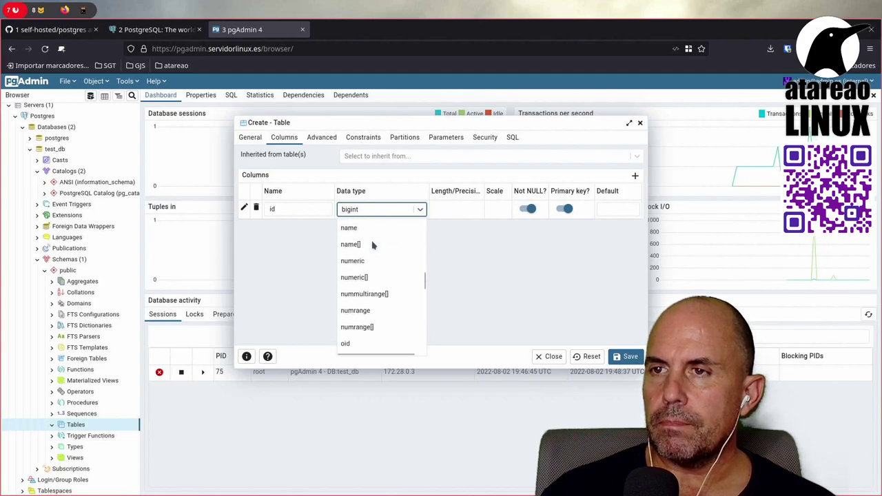
pyautogui.scroll(-3, 372, 244)
pyautogui.scroll(5, 372, 245)
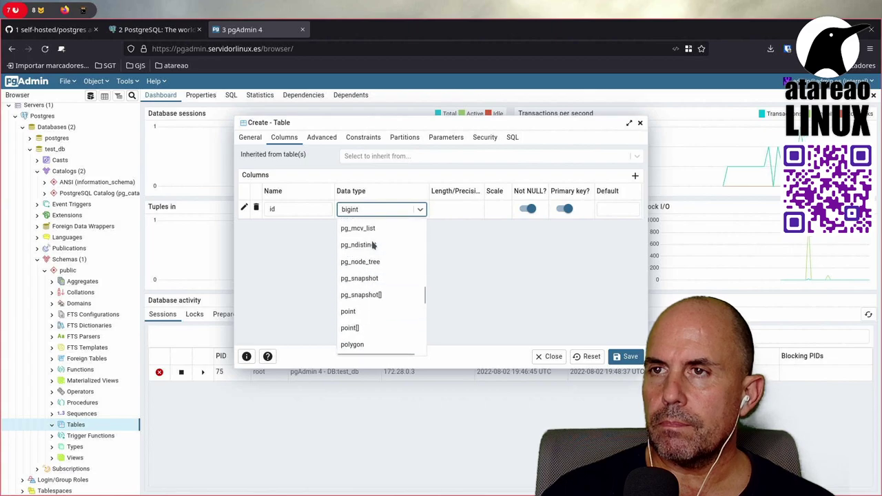
pyautogui.scroll(18, 372, 244)
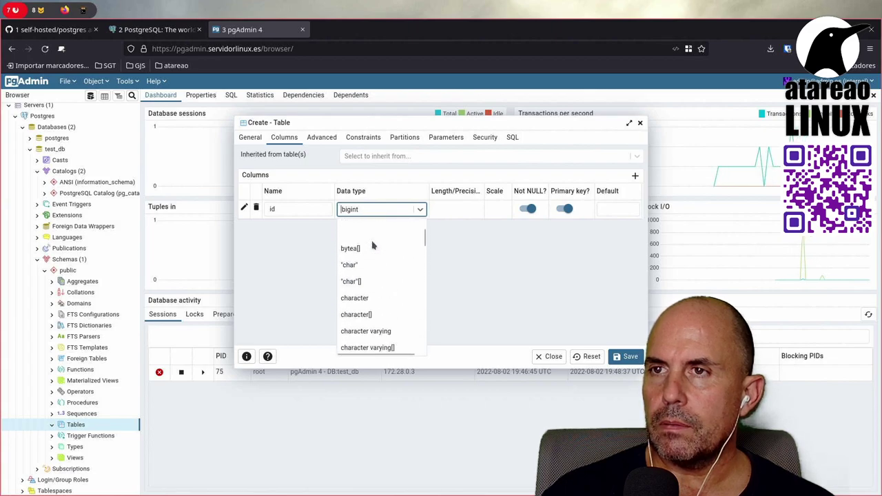
pyautogui.scroll(-18, 372, 245)
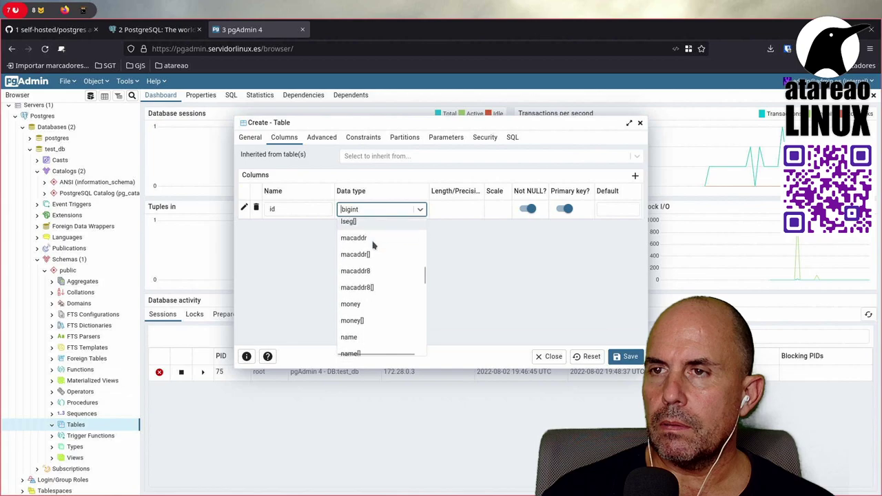
pyautogui.scroll(-8, 372, 244)
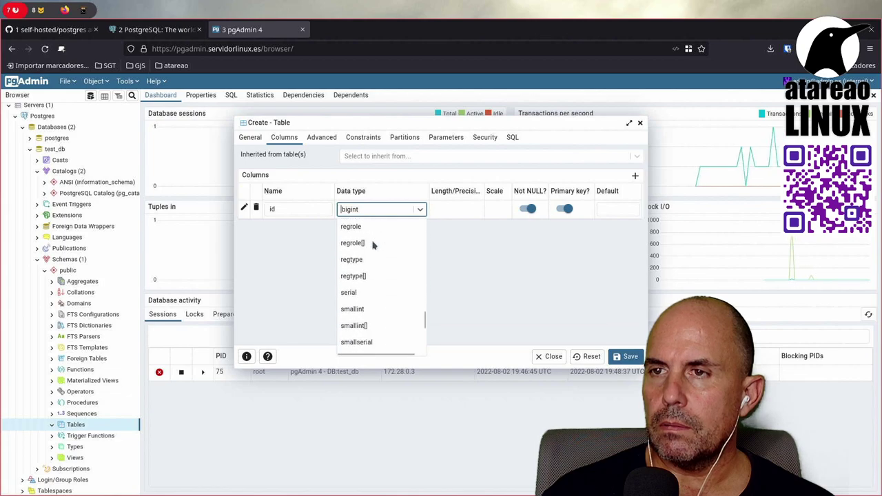
pyautogui.scroll(-6, 372, 245)
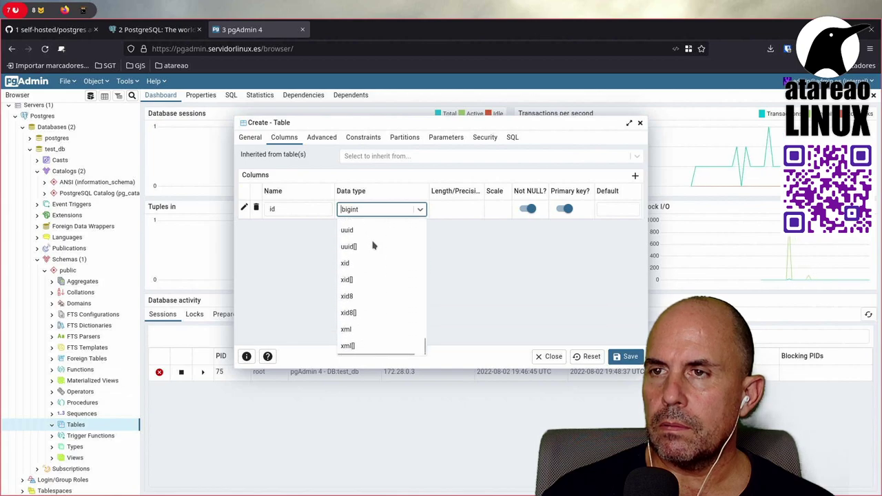
pyautogui.scroll(20, 373, 245)
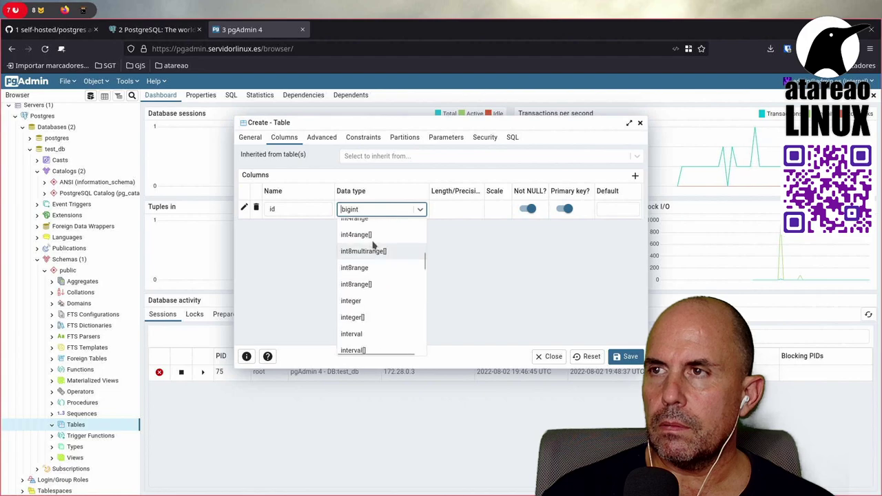
pyautogui.scroll(5, 372, 244)
pyautogui.click(627, 306)
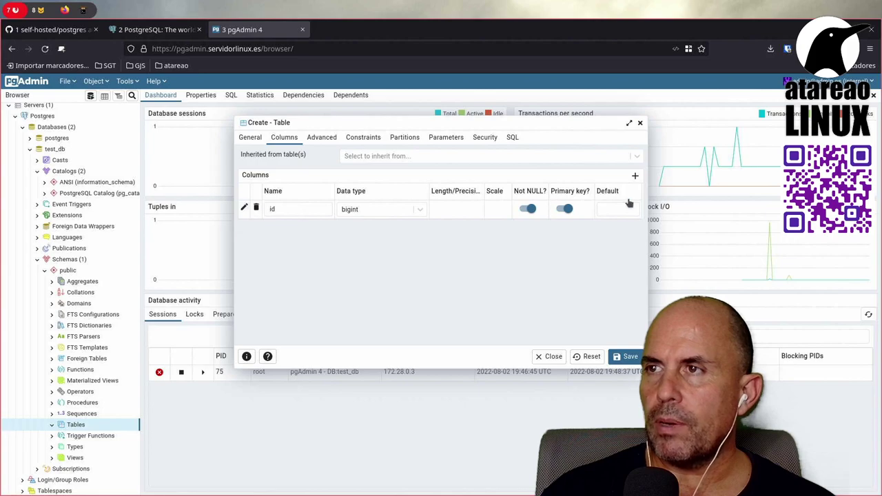
# Step: Add a Not NULL 'name' column of character varying(64) and save the prueba table
pyautogui.click(635, 176)
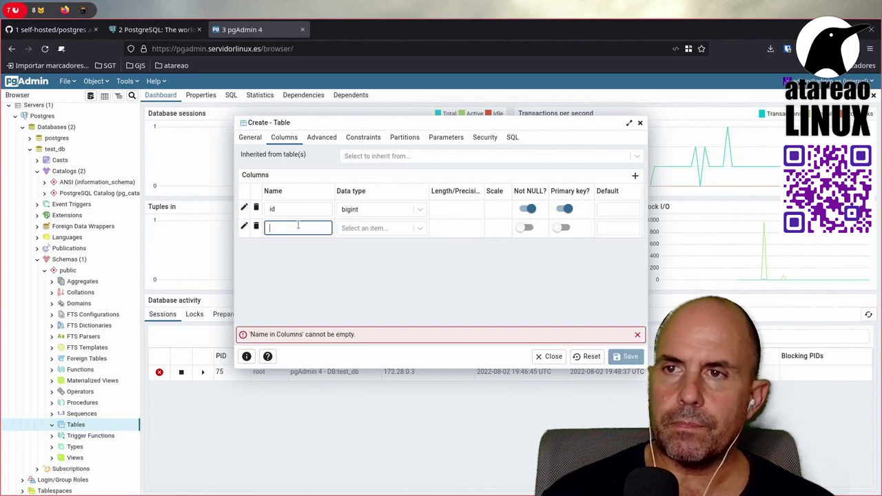
pyautogui.write('name')
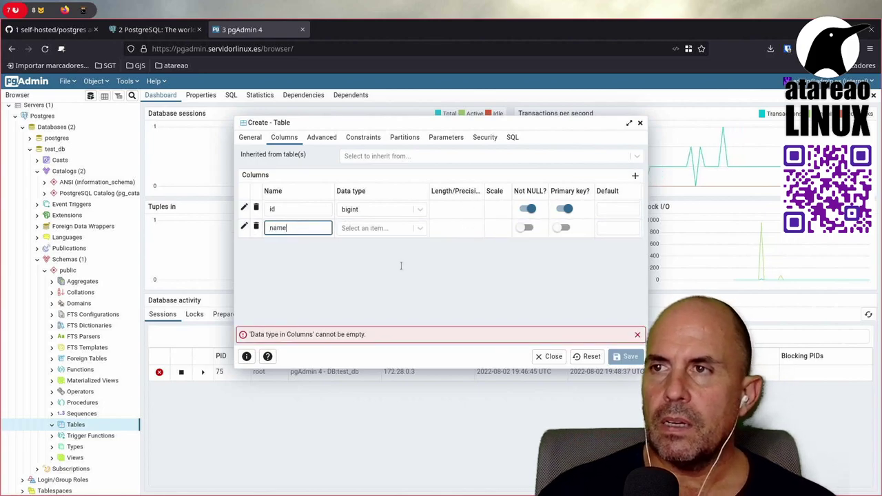
pyautogui.click(423, 232)
pyautogui.write('v')
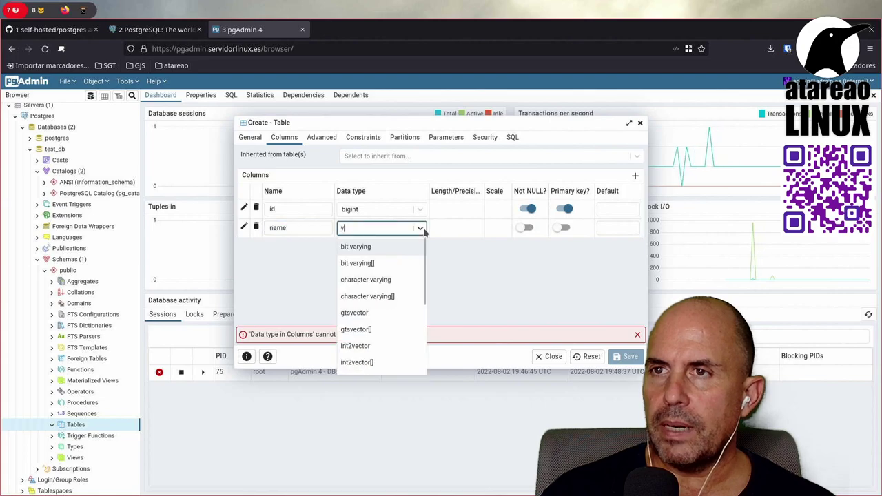
pyautogui.write('ar')
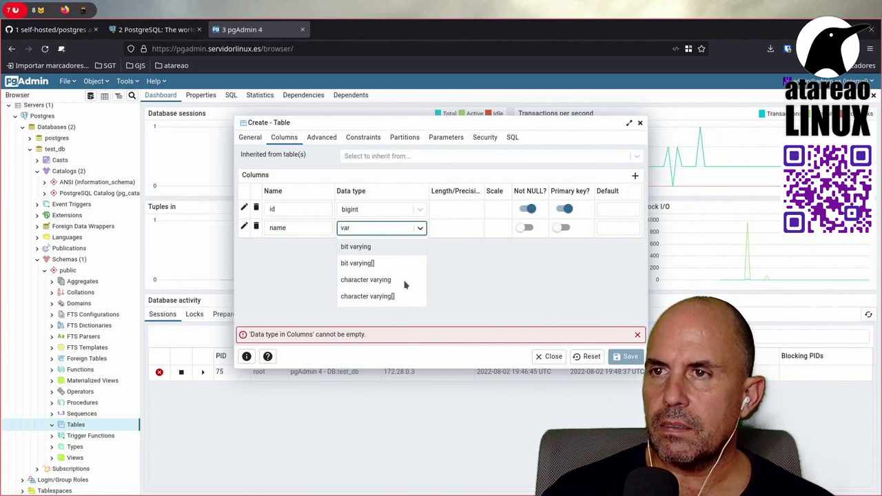
pyautogui.click(408, 279)
pyautogui.click(453, 230)
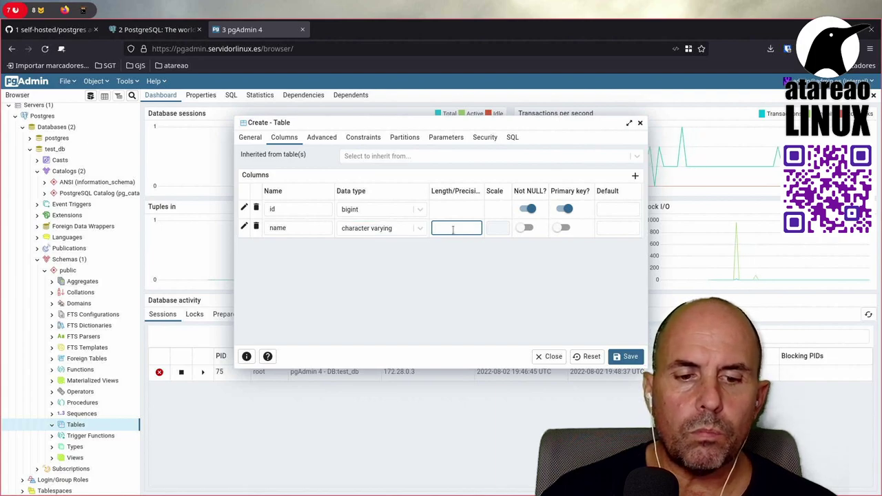
pyautogui.write('64')
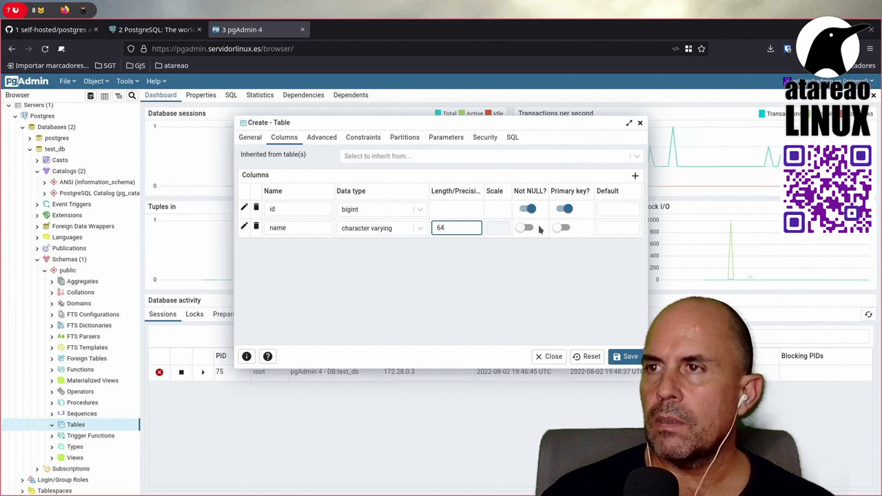
pyautogui.click(529, 229)
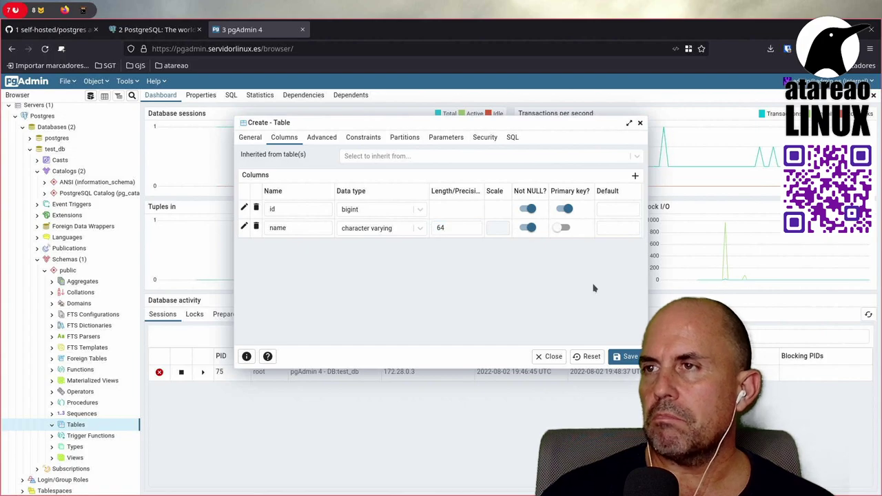
pyautogui.click(627, 357)
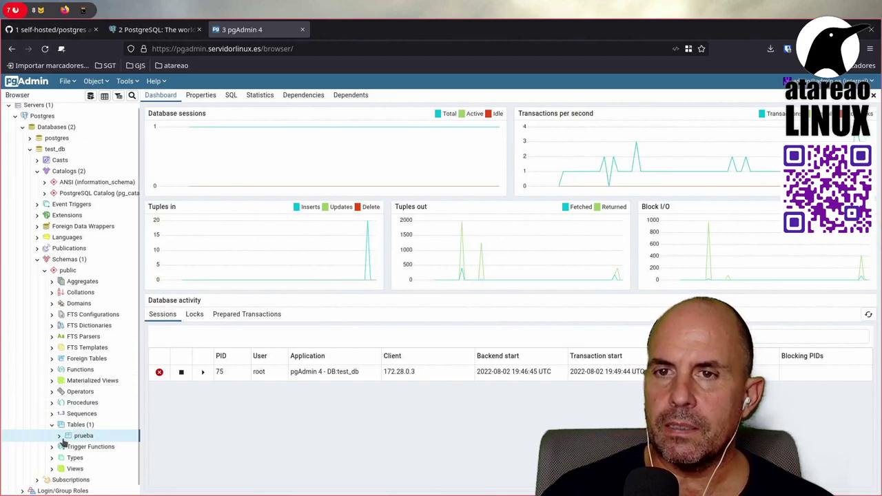
# Step: Expand prueba, view its CREATE TABLE script, then open View Data with SELECT * FROM public.prueba
pyautogui.click(86, 439)
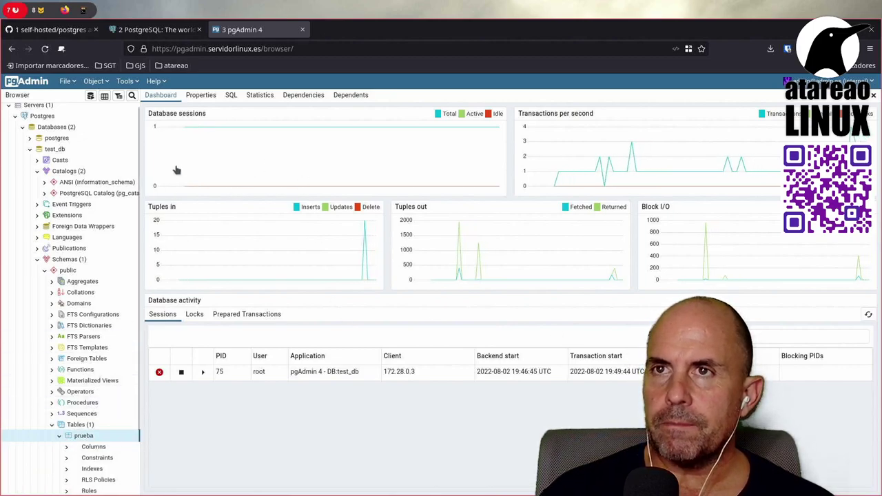
pyautogui.click(232, 95)
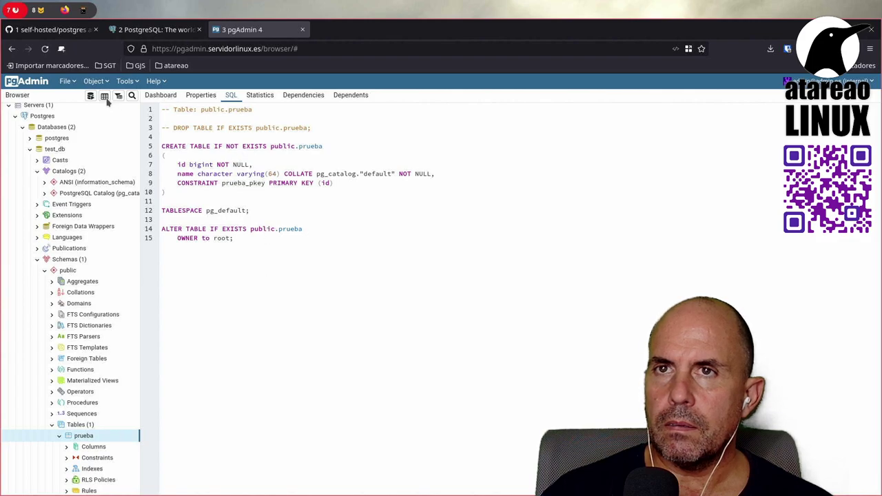
pyautogui.click(106, 98)
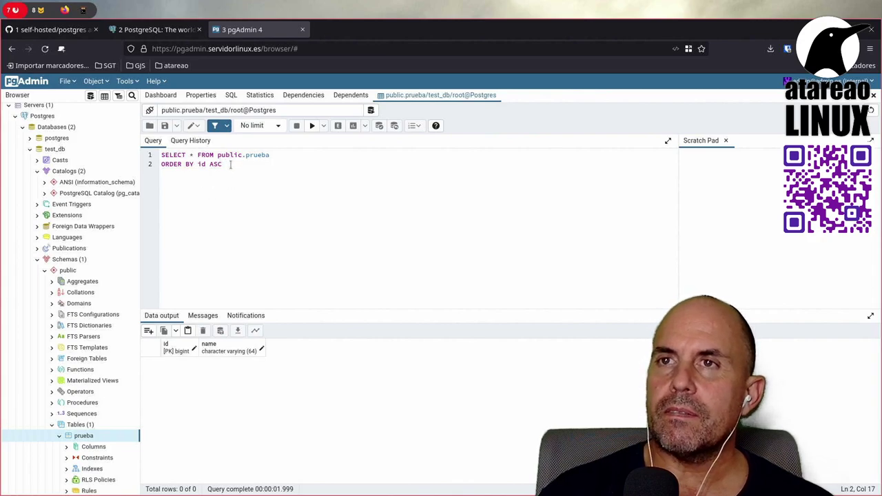
# Step: Select the CREATE TABLE and ALTER TABLE statements, then widen the Scratch Pad beside the prueba query
pyautogui.click(230, 95)
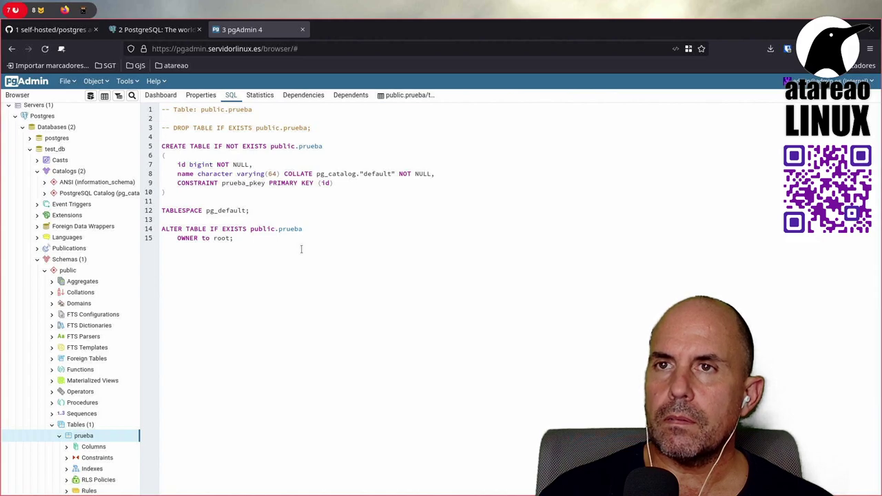
pyautogui.moveTo(301, 249); pyautogui.dragTo(165, 137)
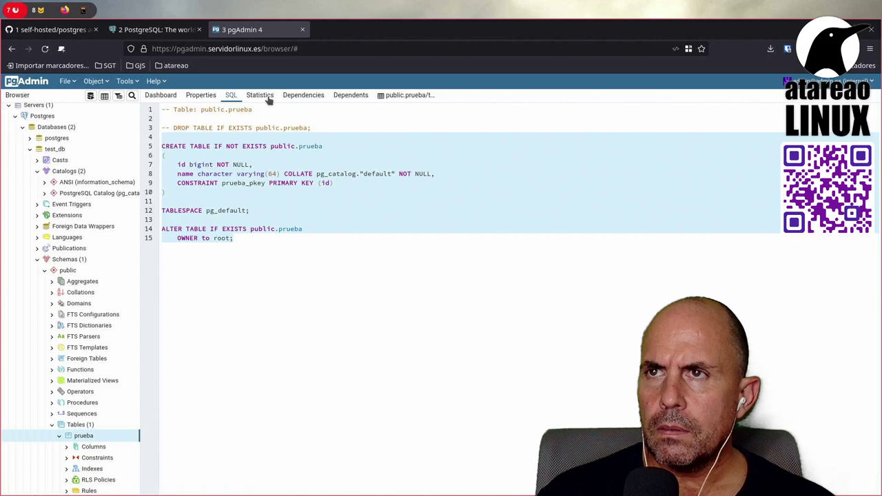
pyautogui.click(416, 95)
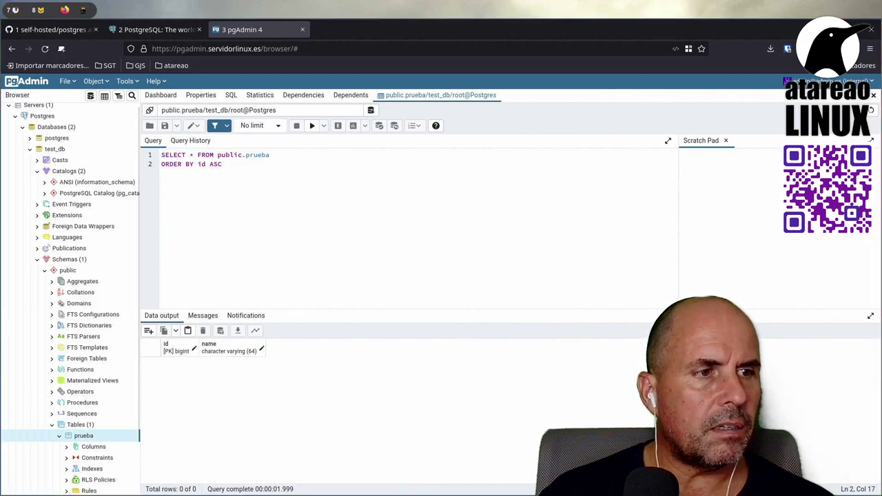
pyautogui.hotkey('ctrl', 'Home')
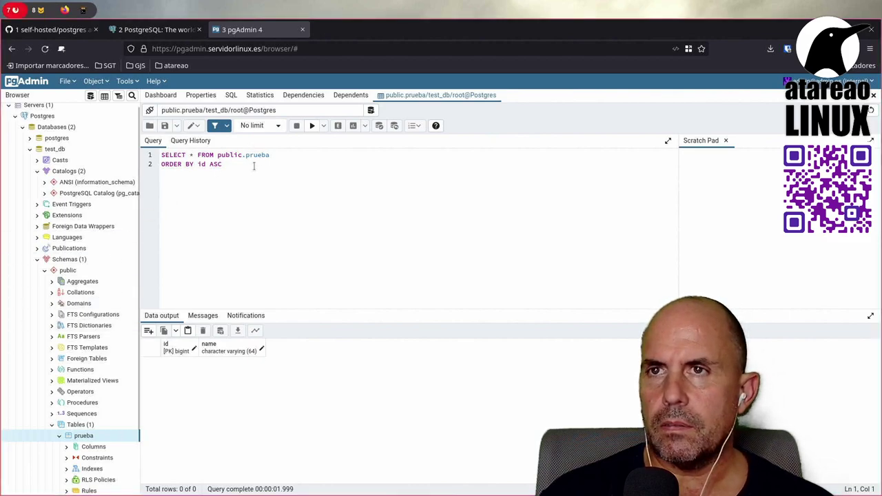
pyautogui.click(252, 166)
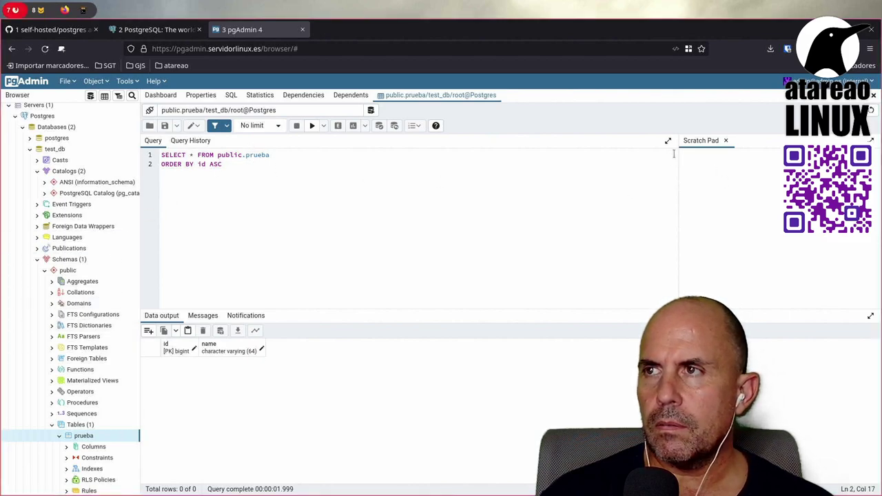
pyautogui.moveTo(678, 138); pyautogui.dragTo(395, 142)
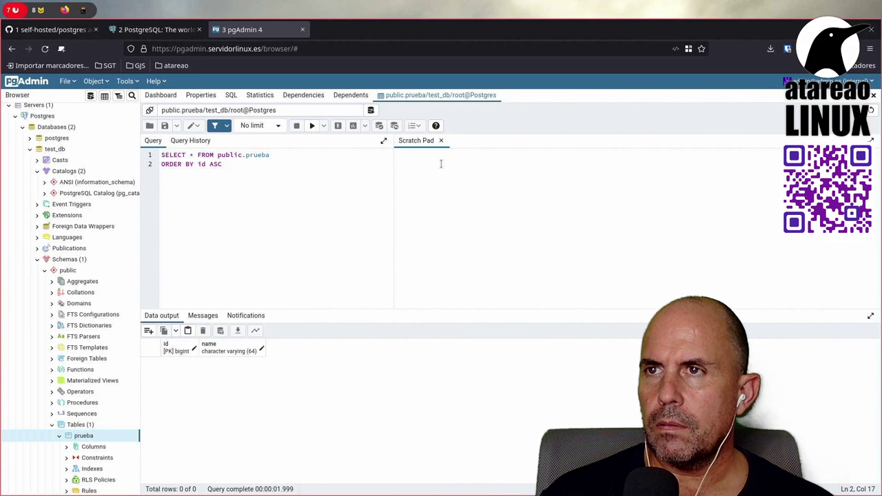
# Step: Write 'SELECT * FROM public.prueba' in the Scratch Pad and rerun the query
pyautogui.write('S')
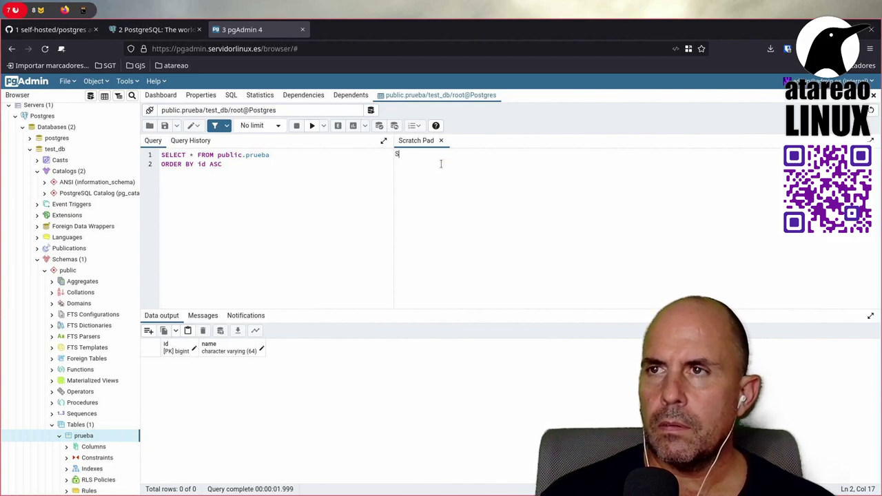
pyautogui.write('E')
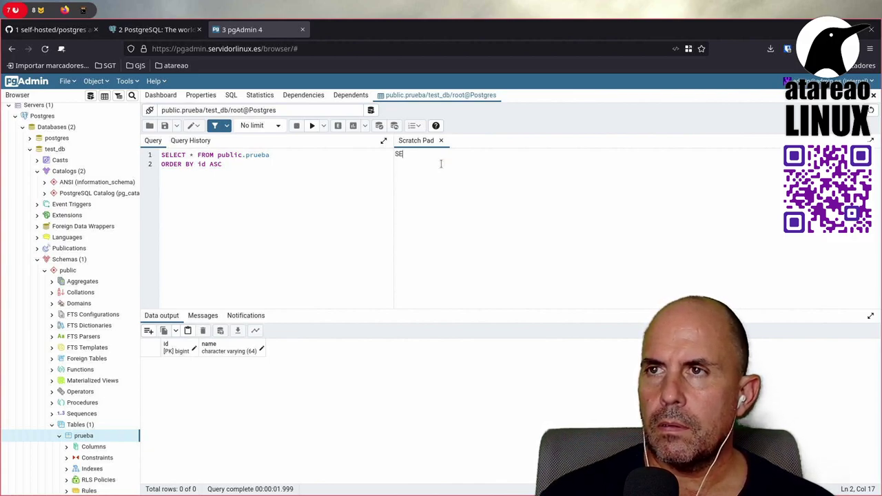
pyautogui.write('LEC')
pyautogui.press('BackSpace')
pyautogui.press('BackSpace')
pyautogui.press('BackSpace')
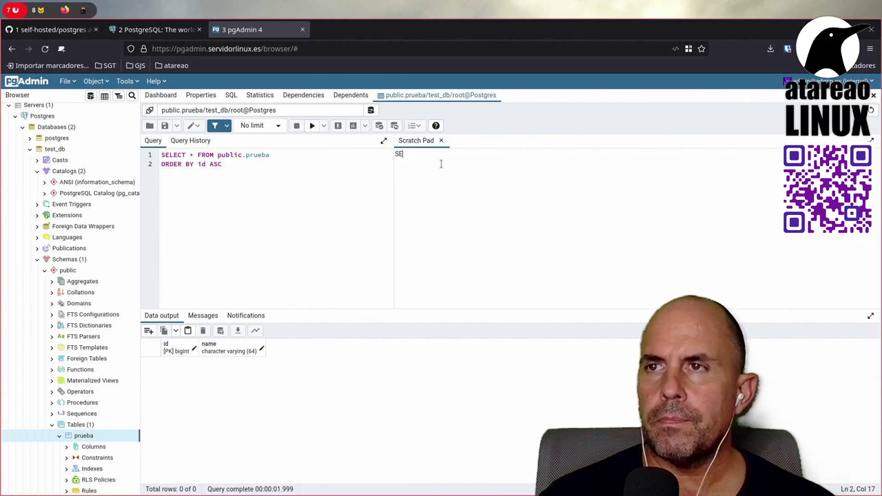
pyautogui.write('K')
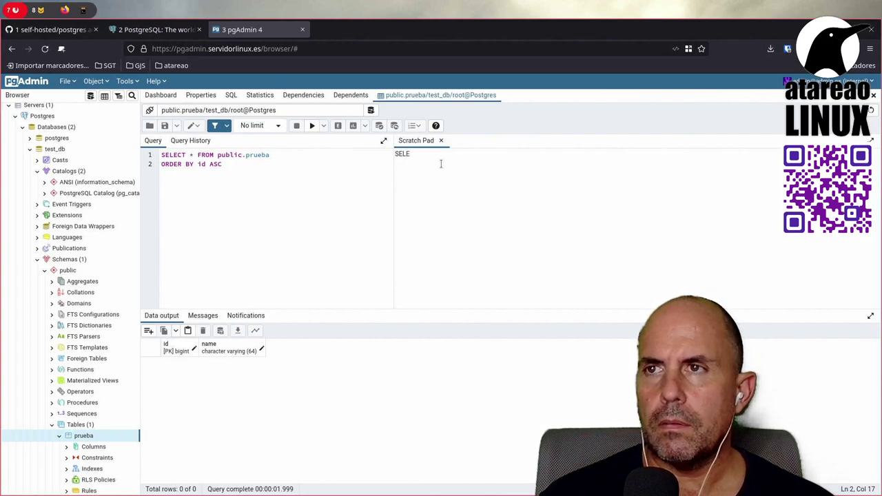
pyautogui.write('ROM ')
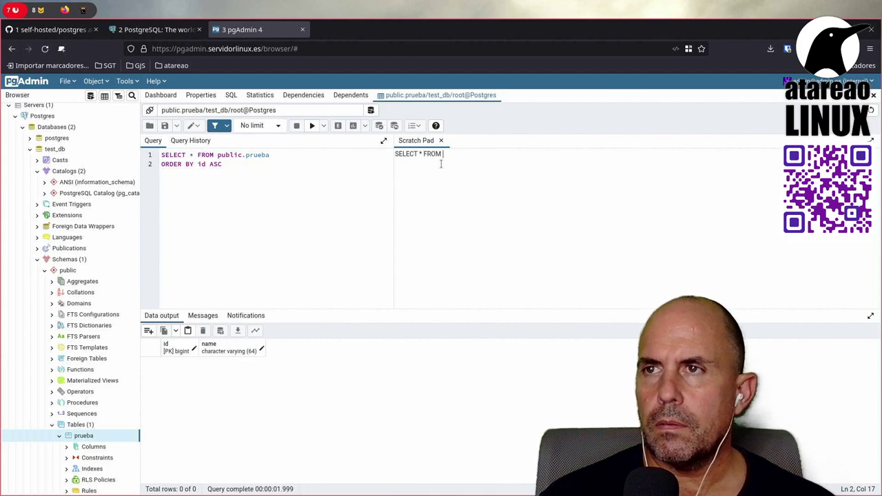
pyautogui.write('p')
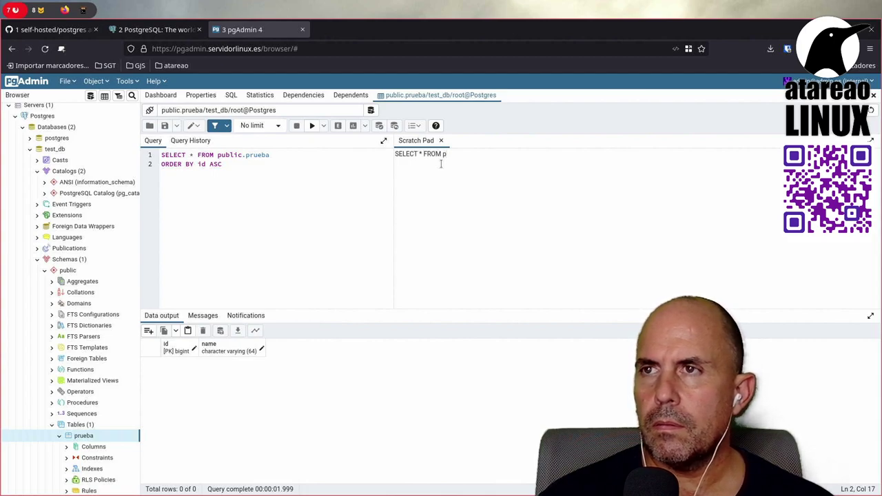
pyautogui.write('ublic.pr')
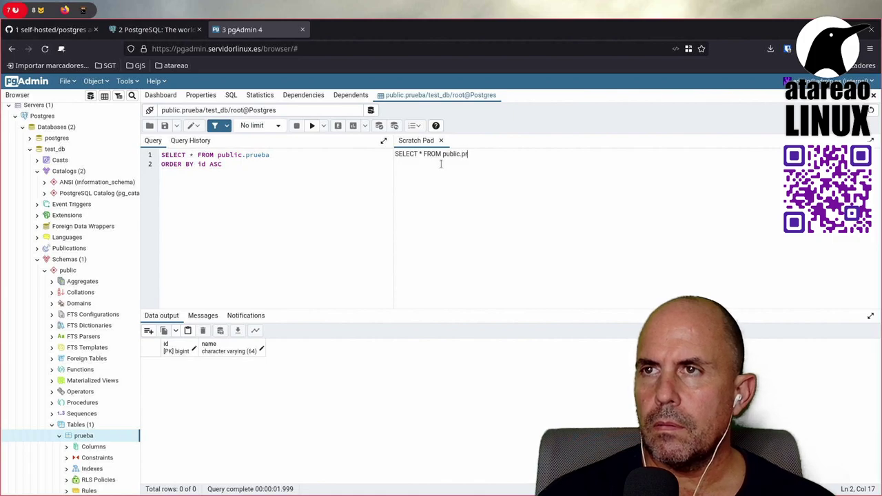
pyautogui.write('ueba')
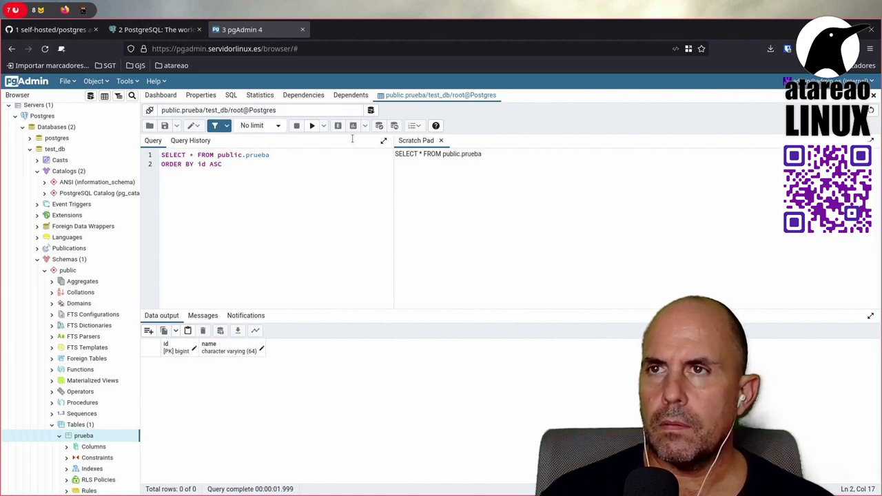
pyautogui.click(312, 126)
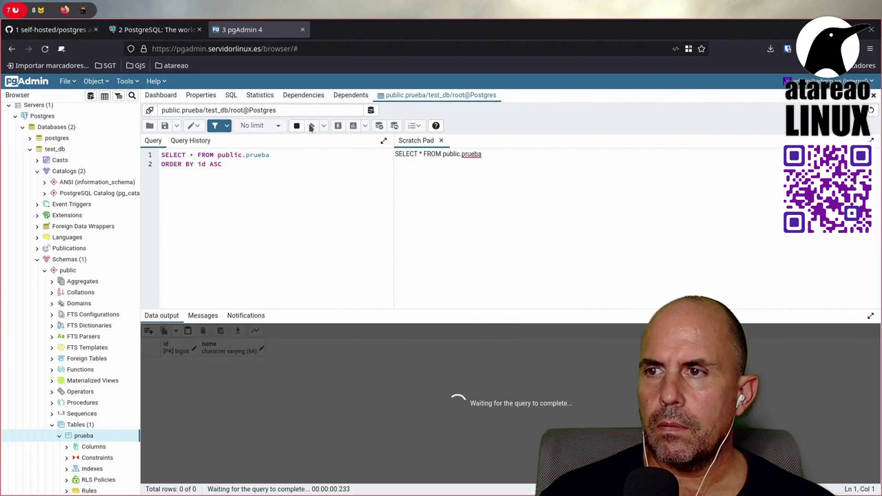
pyautogui.click(277, 165)
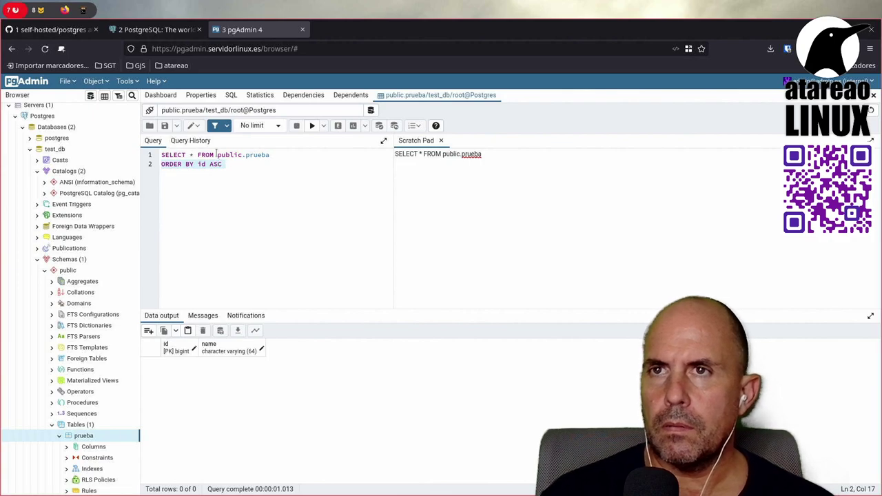
# Step: Review the earlier and latest SELECT runs on public.prueba in Query History
pyautogui.click(201, 141)
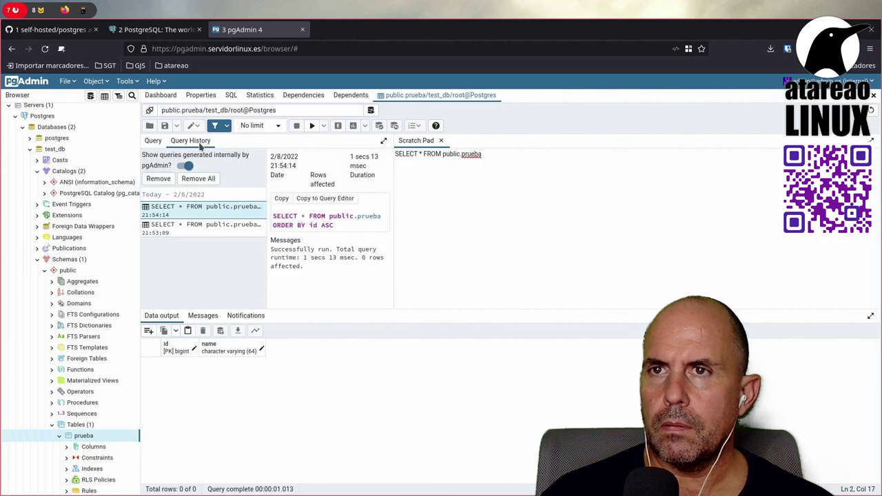
pyautogui.click(216, 230)
pyautogui.click(216, 207)
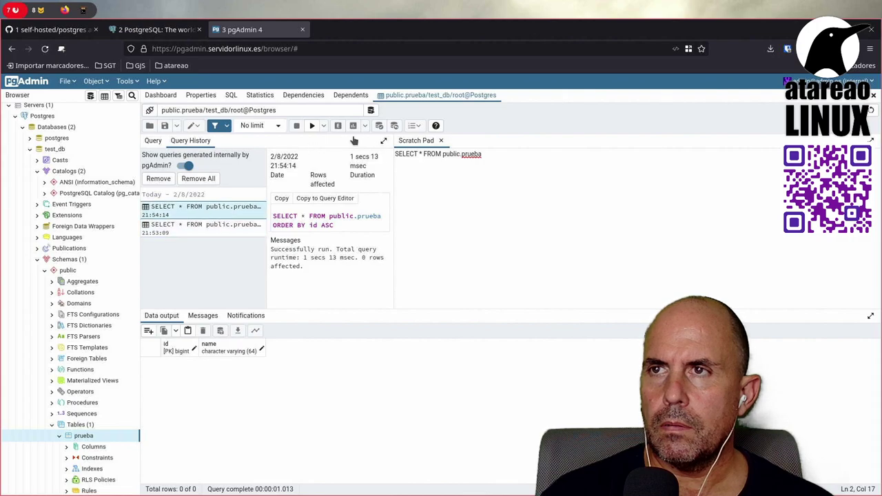